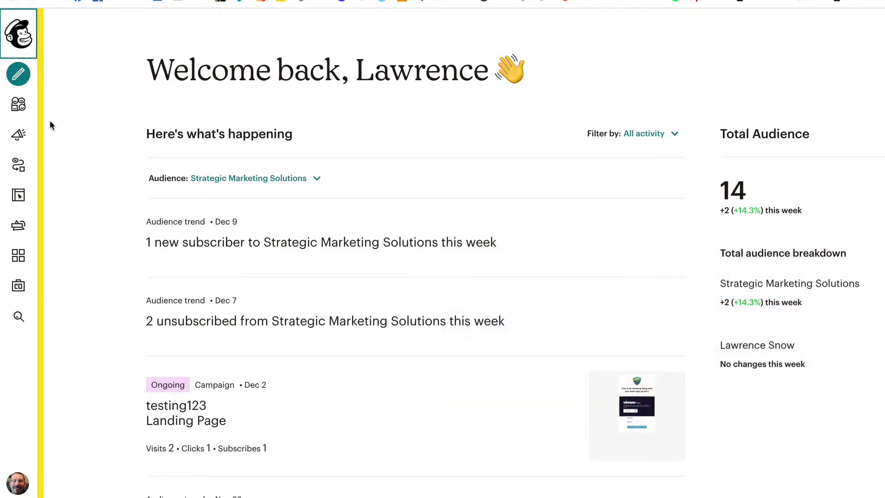
Go to the audience's Groups page and start creating a new group category
{"action": "left_click", "coordinate": [24, 109]}
{"action": "left_click", "coordinate": [87, 103]}
{"action": "left_click", "coordinate": [355, 270]}
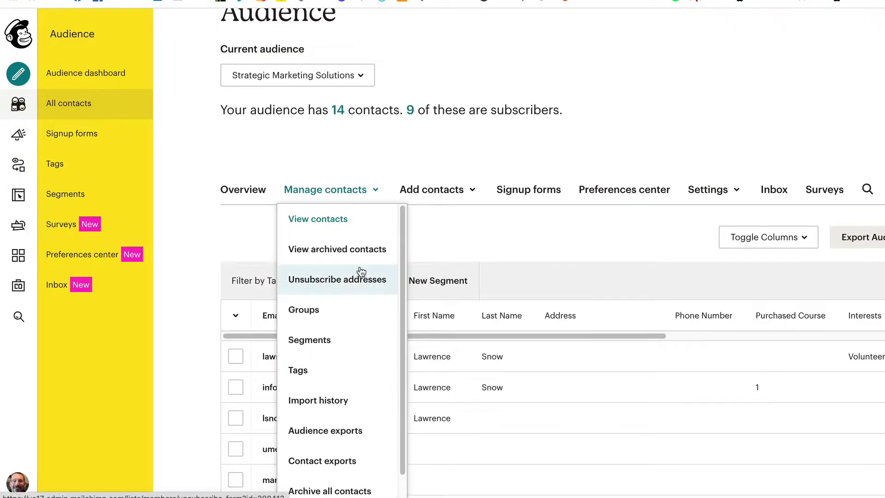
{"action": "left_click", "coordinate": [327, 309]}
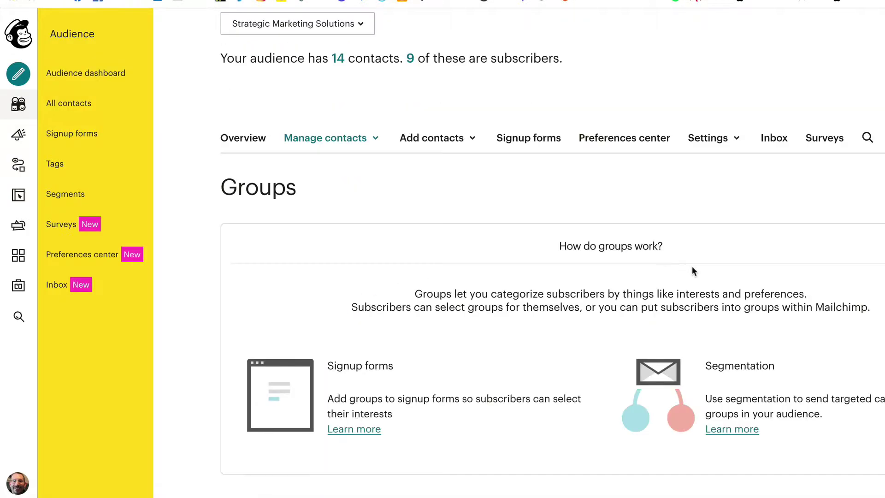
{"action": "left_click", "coordinate": [798, 177]}
Set the new category to display as radio buttons and name it Interests
{"action": "scroll", "coordinate": [482, 331], "scroll_direction": "down", "scroll_amount": 3}
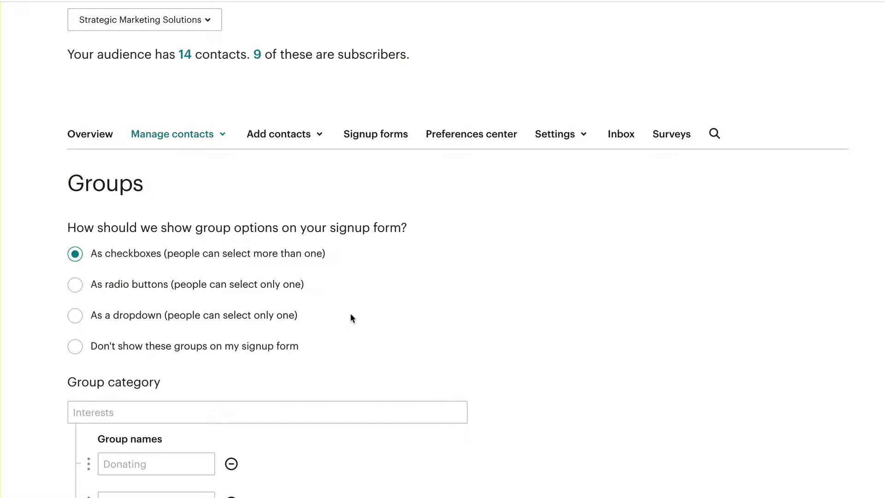
{"action": "scroll", "coordinate": [351, 318], "scroll_direction": "down", "scroll_amount": 1}
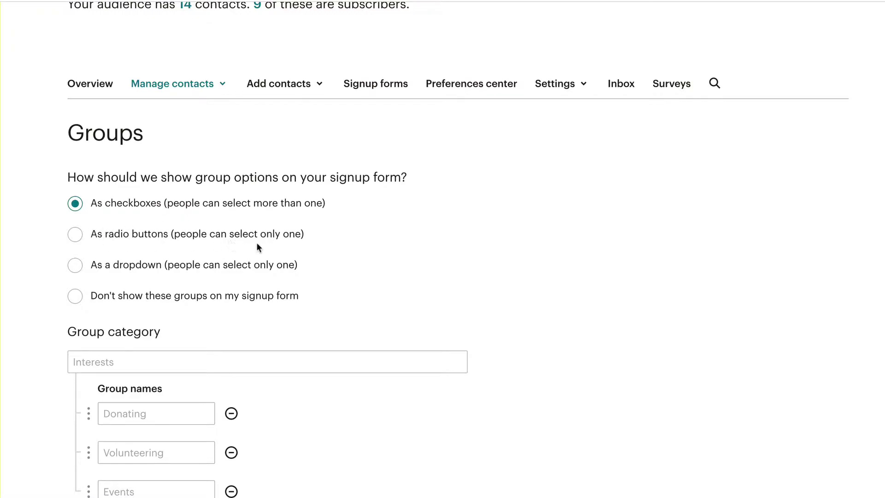
{"action": "left_click", "coordinate": [81, 238]}
{"action": "scroll", "coordinate": [438, 295], "scroll_direction": "down", "scroll_amount": 2}
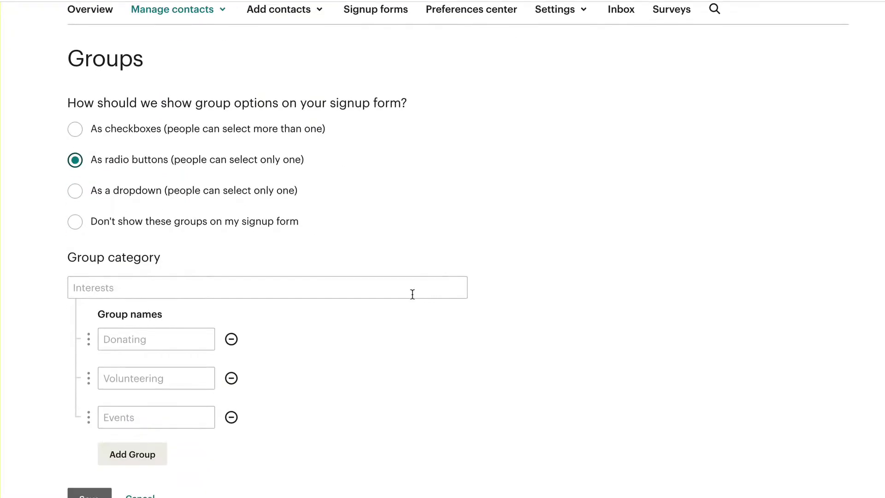
{"action": "left_click", "coordinate": [182, 287]}
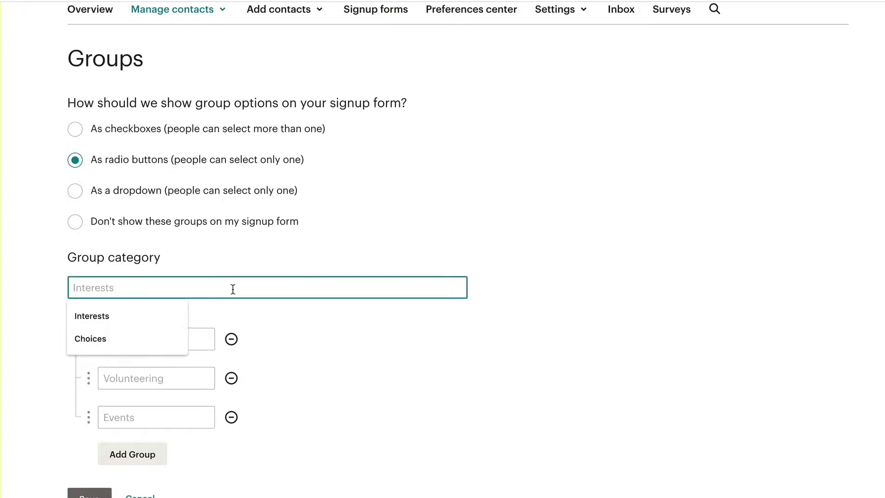
{"action": "left_click", "coordinate": [124, 316]}
Add the groups Donating, Volunteering and Events, save, and dismiss the confirmation
{"action": "left_click", "coordinate": [133, 339]}
{"action": "type", "text": "Donat"}
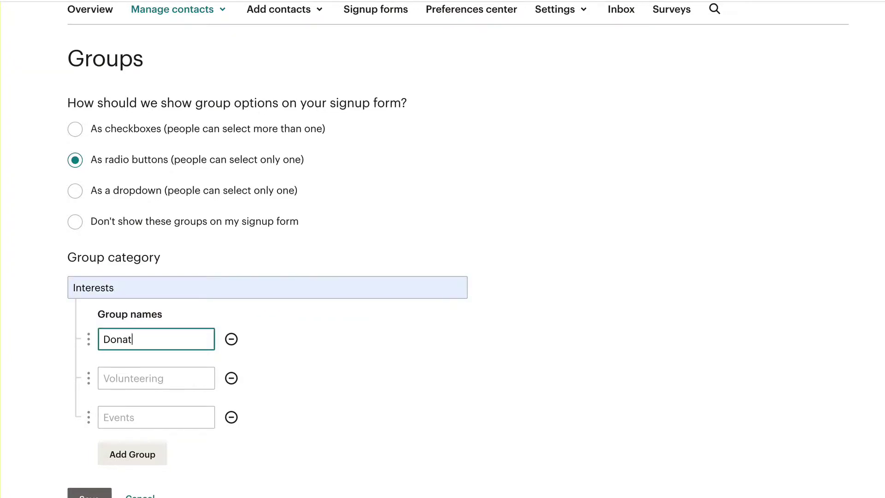
{"action": "type", "text": "ing"}
{"action": "left_click", "coordinate": [139, 378]}
{"action": "type", "text": "Volun"}
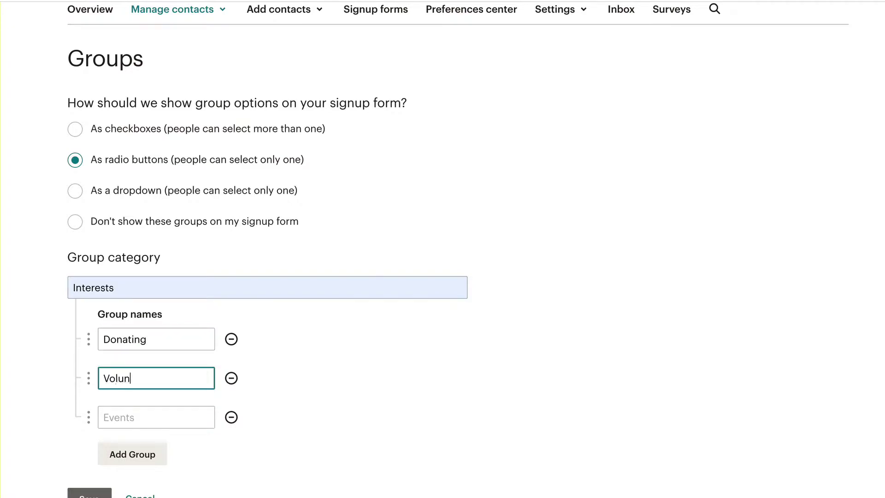
{"action": "type", "text": "teering"}
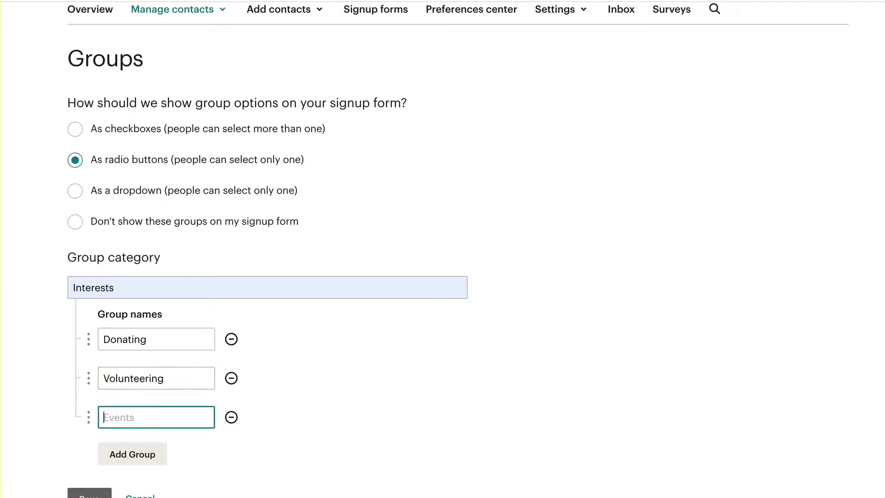
{"action": "type", "text": "Events"}
{"action": "scroll", "coordinate": [185, 420], "scroll_direction": "down", "scroll_amount": 1}
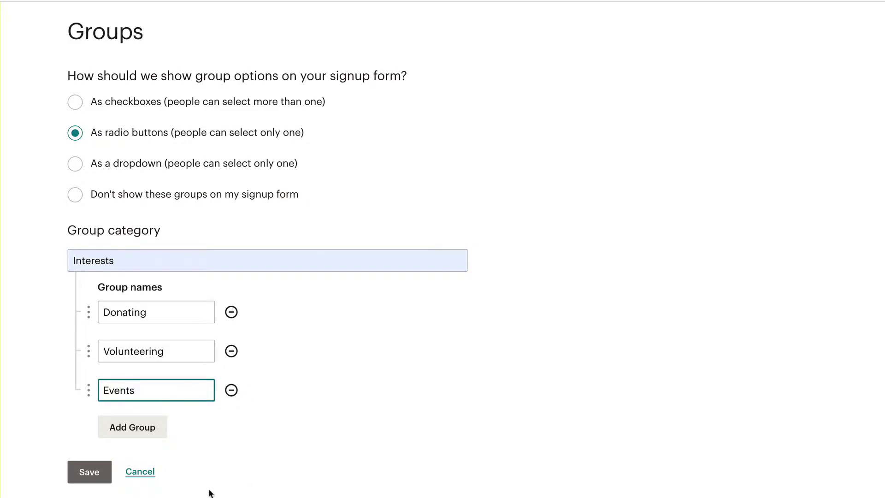
{"action": "left_click", "coordinate": [89, 472]}
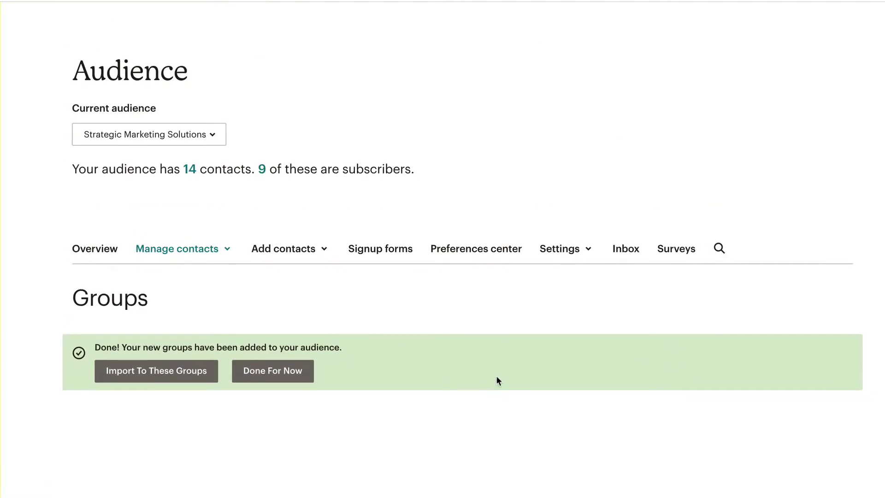
{"action": "left_click", "coordinate": [282, 371]}
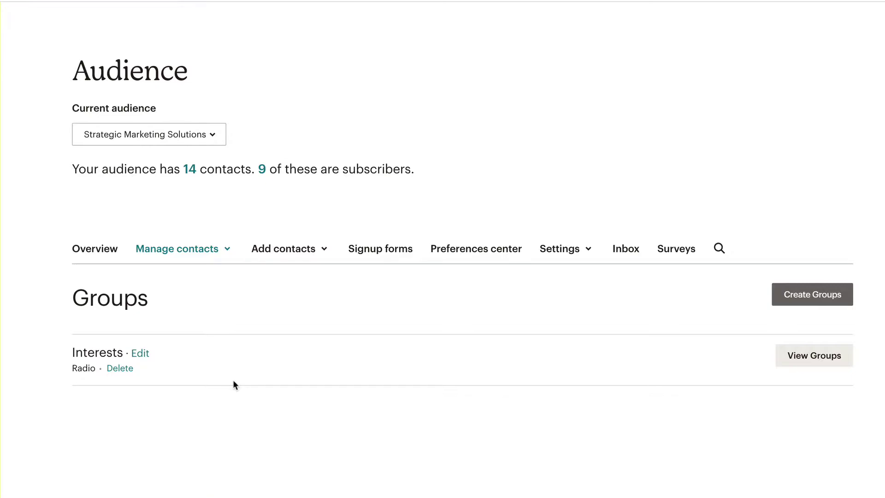
Set the classic embedded form to required fields only, keep Interests fields shown, and turn off format options
{"action": "left_click", "coordinate": [363, 250]}
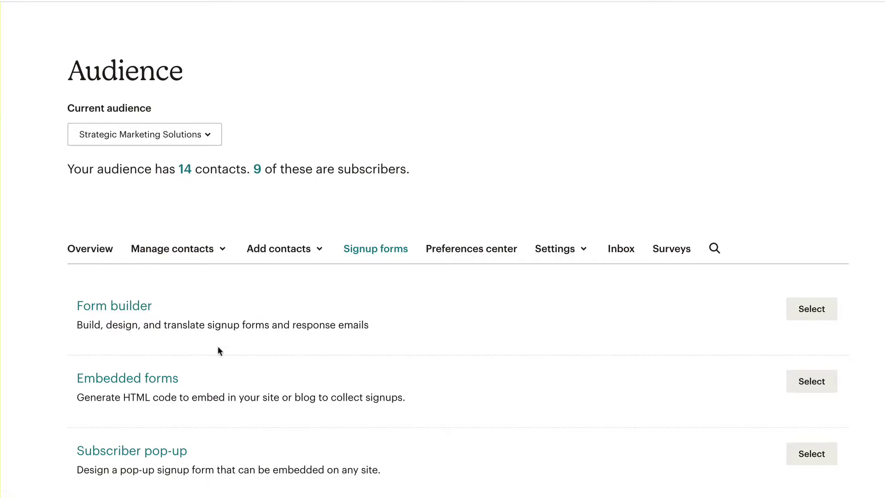
{"action": "left_click", "coordinate": [154, 379]}
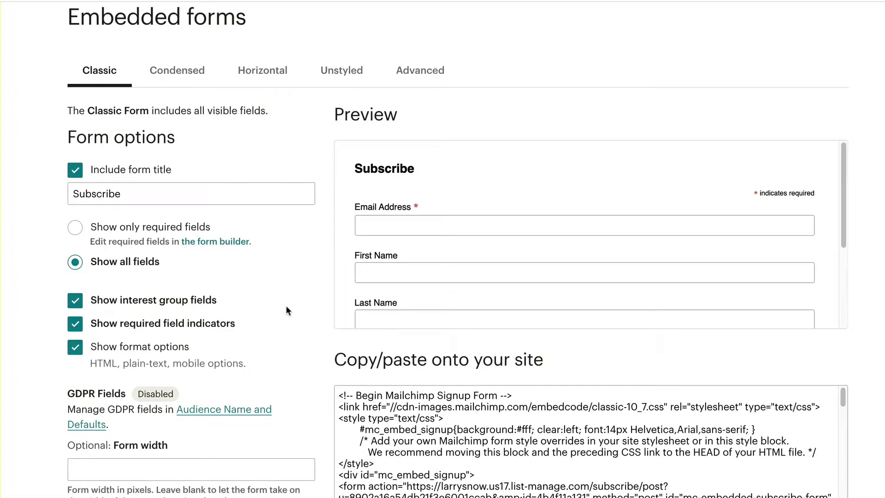
{"action": "scroll", "coordinate": [301, 270], "scroll_direction": "down", "scroll_amount": 1}
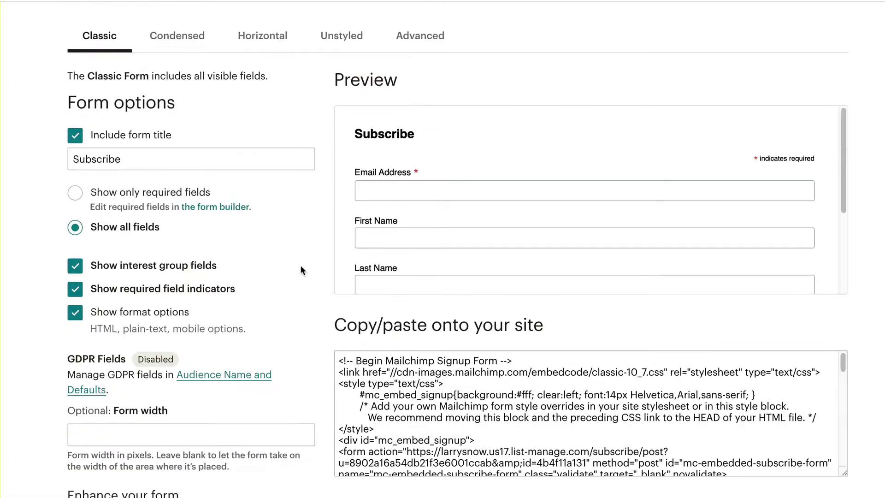
{"action": "left_click", "coordinate": [76, 193]}
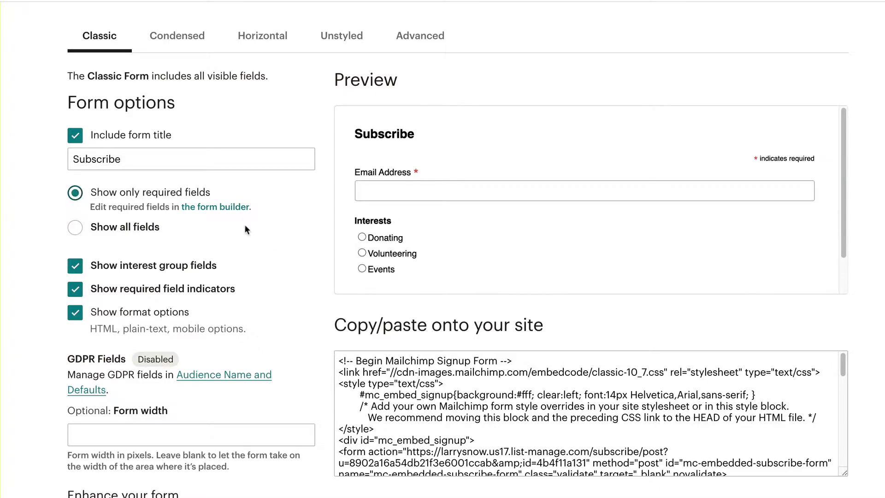
{"action": "scroll", "coordinate": [262, 244], "scroll_direction": "down", "scroll_amount": 1}
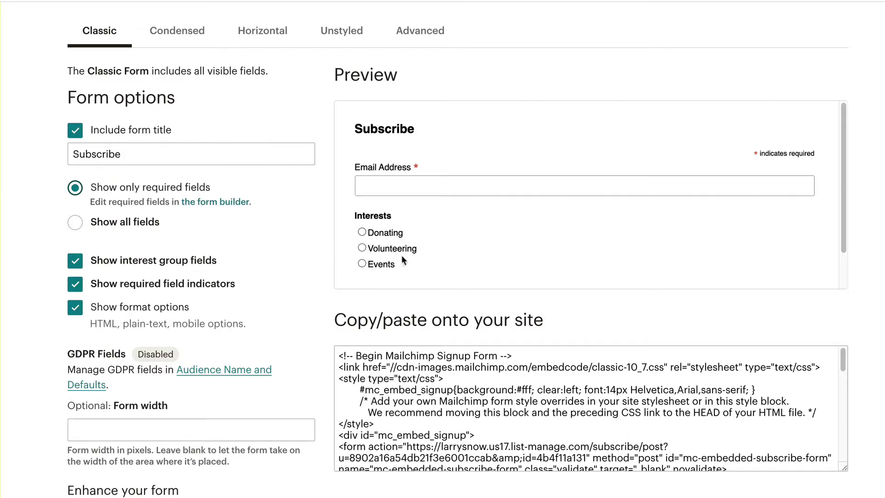
{"action": "left_click", "coordinate": [76, 264]}
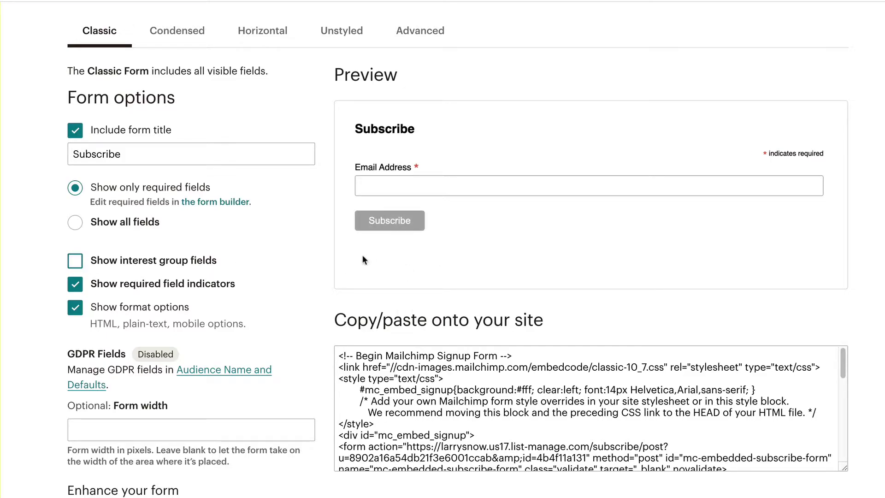
{"action": "left_click", "coordinate": [76, 261]}
{"action": "scroll", "coordinate": [158, 261], "scroll_direction": "down", "scroll_amount": 1}
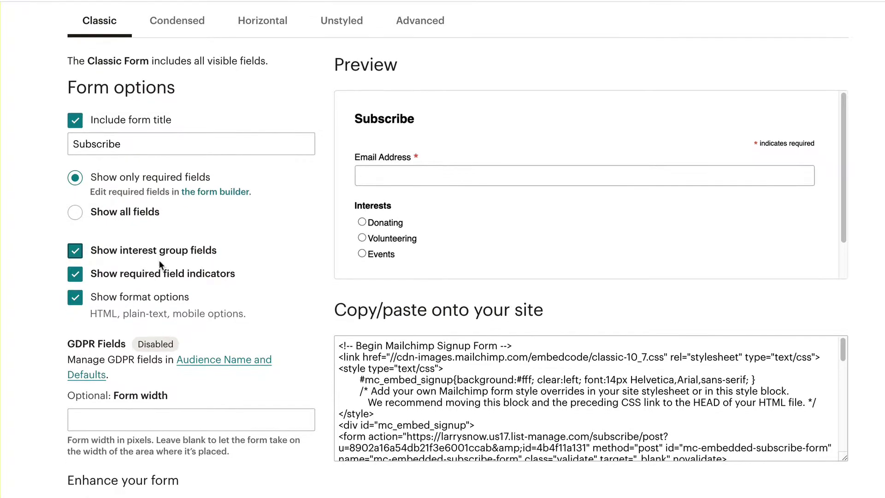
{"action": "left_click", "coordinate": [75, 301]}
{"action": "scroll", "coordinate": [628, 290], "scroll_direction": "up", "scroll_amount": 3}
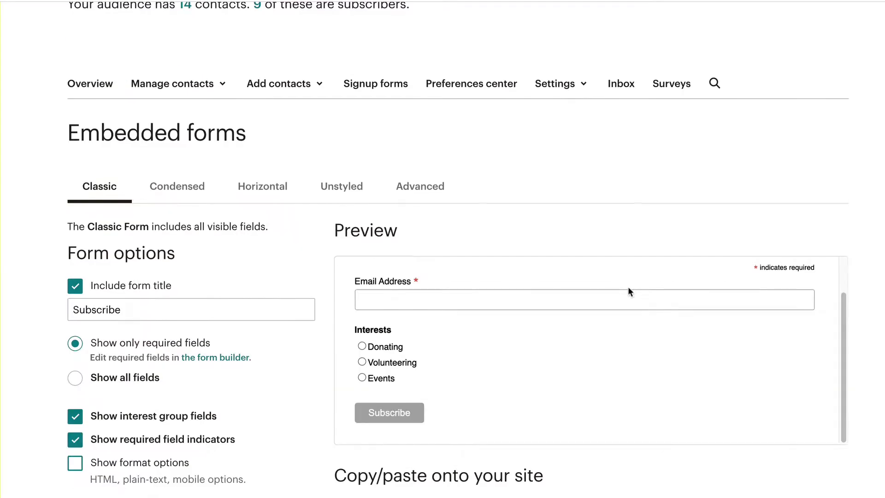
Scroll through the embed form settings and select the entire generated embed code
{"action": "scroll", "coordinate": [876, 276], "scroll_direction": "down", "scroll_amount": 2}
{"action": "scroll", "coordinate": [879, 275], "scroll_direction": "down", "scroll_amount": 4}
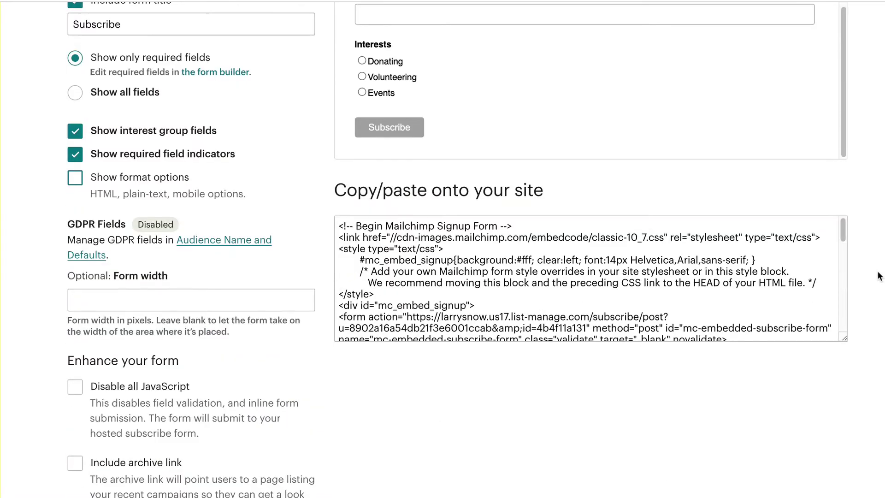
{"action": "left_click_drag", "start_coordinate": [846, 235], "coordinate": [845, 255]}
{"action": "scroll", "coordinate": [842, 255], "scroll_direction": "down", "scroll_amount": 3}
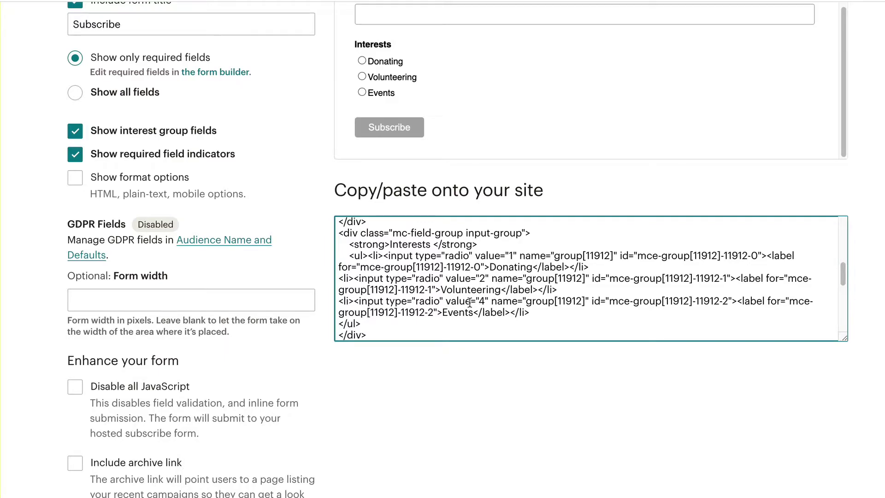
{"action": "scroll", "coordinate": [336, 303], "scroll_direction": "down", "scroll_amount": 5}
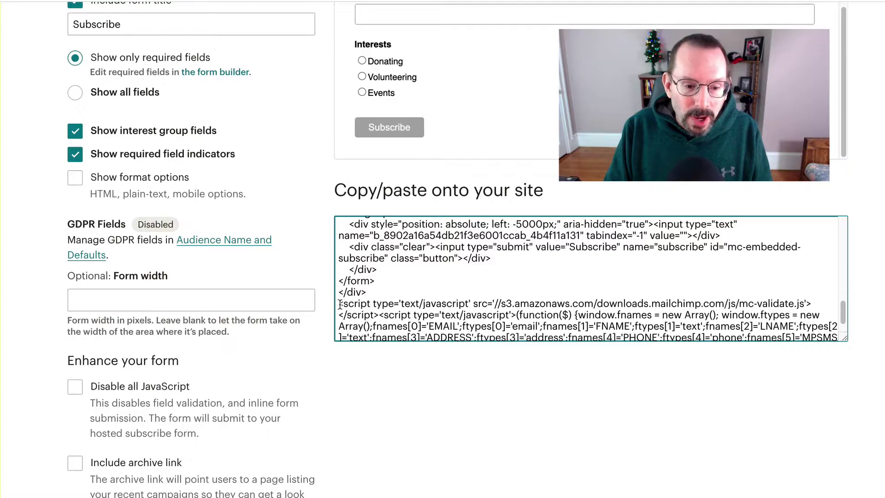
{"action": "left_click_drag", "start_coordinate": [340, 304], "coordinate": [353, 304]}
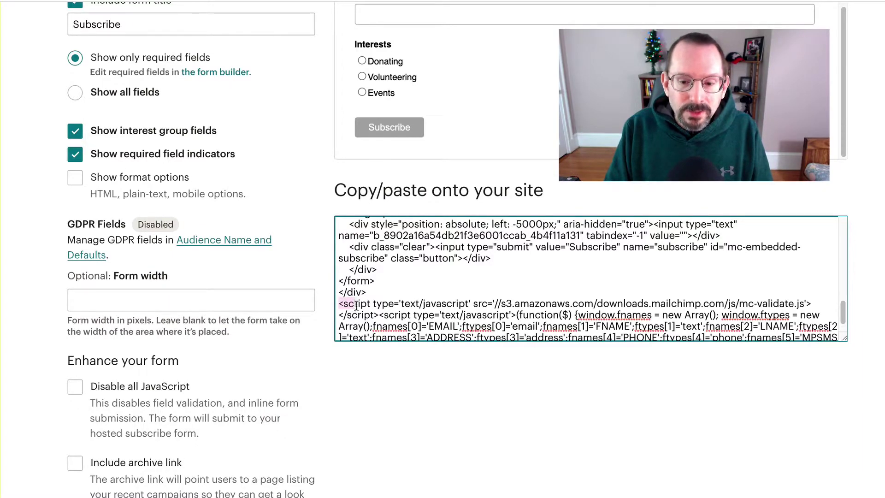
{"action": "left_click_drag", "start_coordinate": [356, 304], "coordinate": [811, 302]}
{"action": "key", "text": "ctrl+a"}
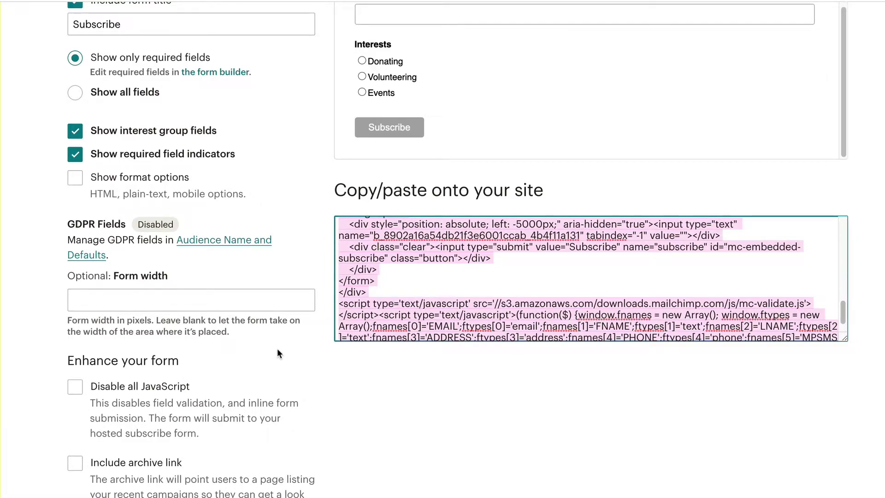
{"action": "scroll", "coordinate": [429, 347], "scroll_direction": "up", "scroll_amount": 1}
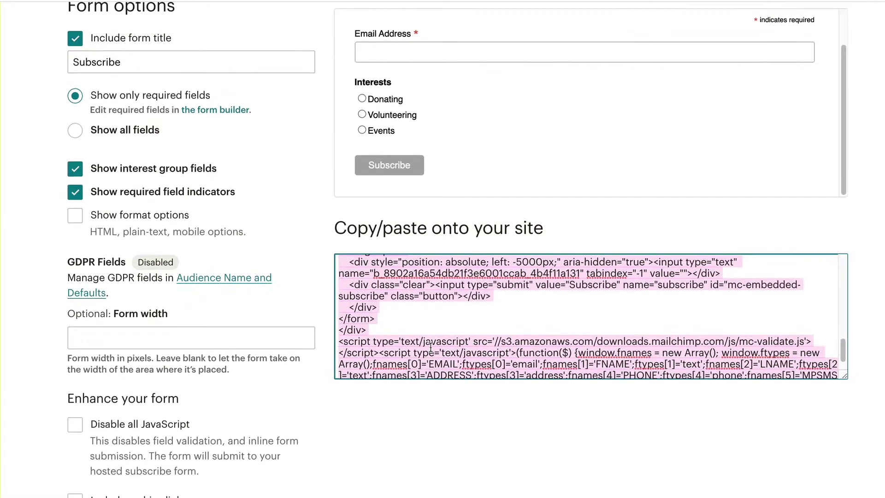
{"action": "scroll", "coordinate": [283, 330], "scroll_direction": "down", "scroll_amount": 2}
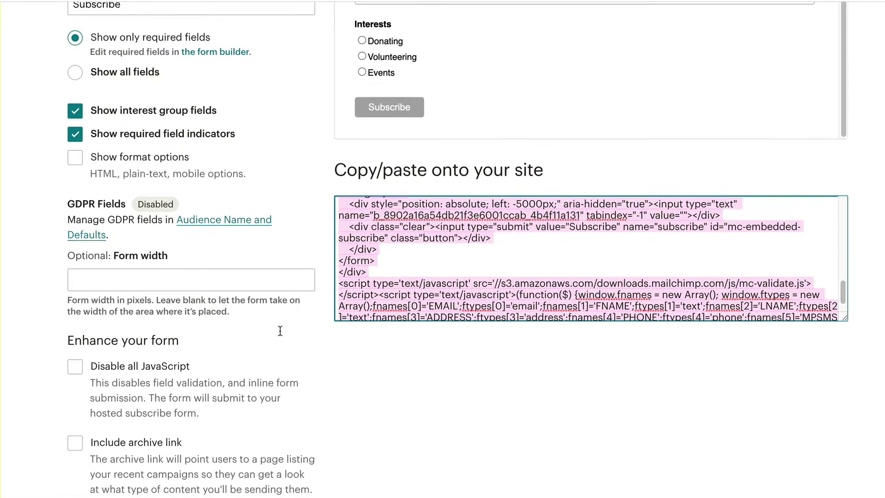
{"action": "scroll", "coordinate": [231, 342], "scroll_direction": "down", "scroll_amount": 2}
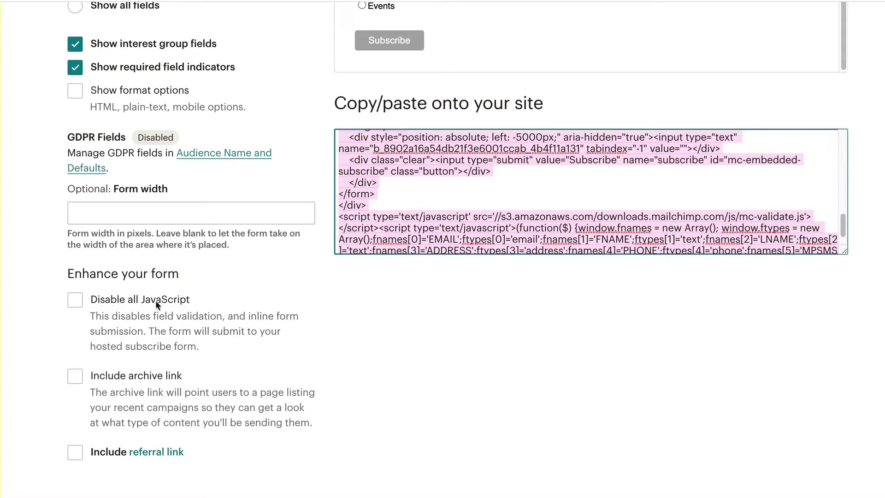
Leave 'Disable all JavaScript' unticked and select the complete embed code for copying
{"action": "left_click", "coordinate": [74, 301]}
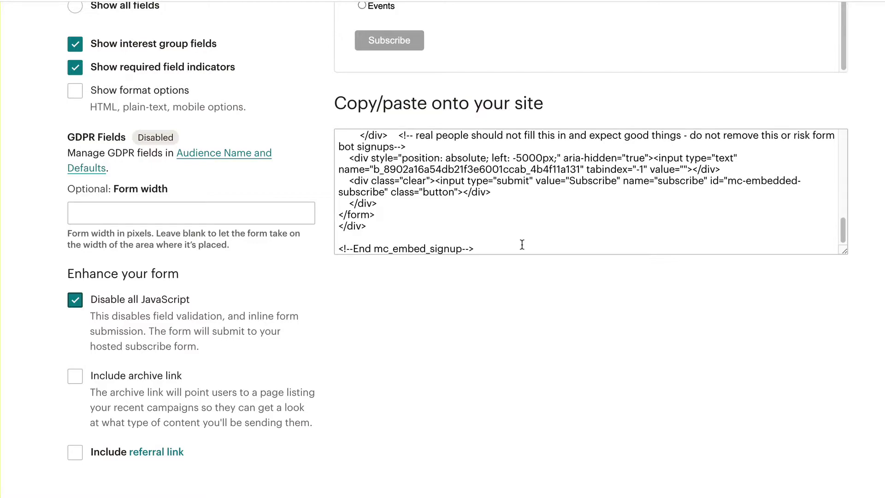
{"action": "left_click", "coordinate": [75, 299]}
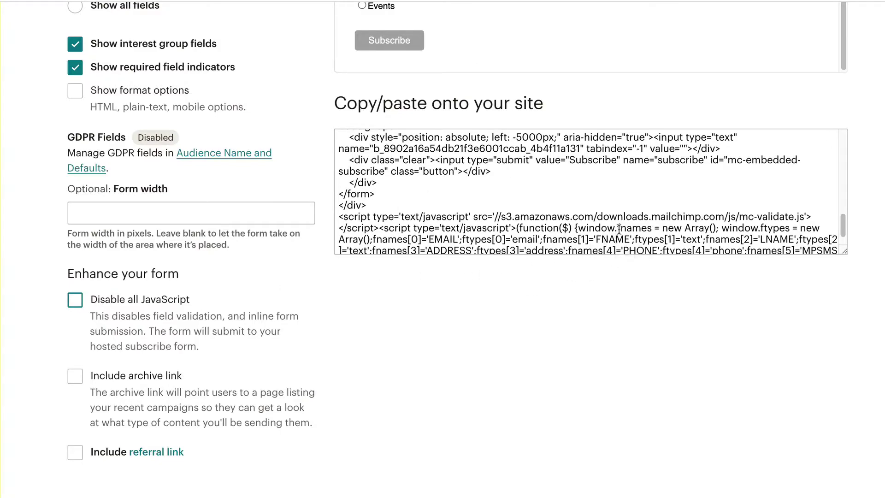
{"action": "scroll", "coordinate": [617, 228], "scroll_direction": "up", "scroll_amount": 1}
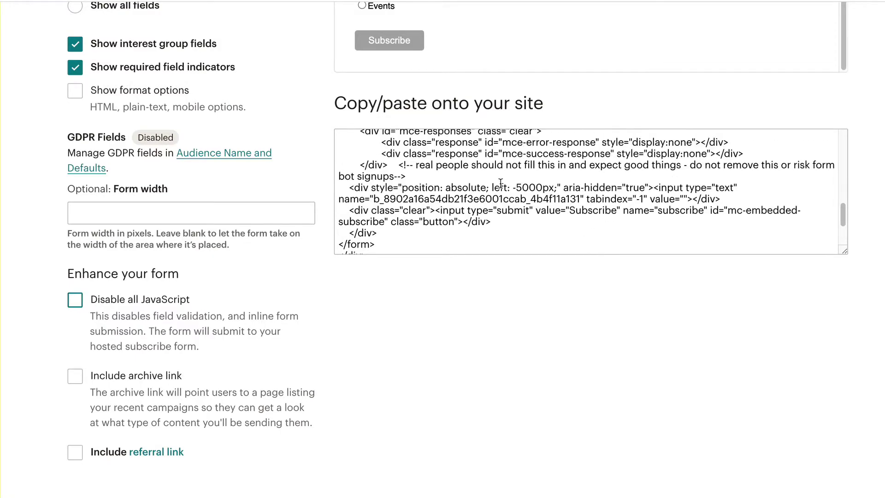
{"action": "scroll", "coordinate": [500, 183], "scroll_direction": "up", "scroll_amount": 3}
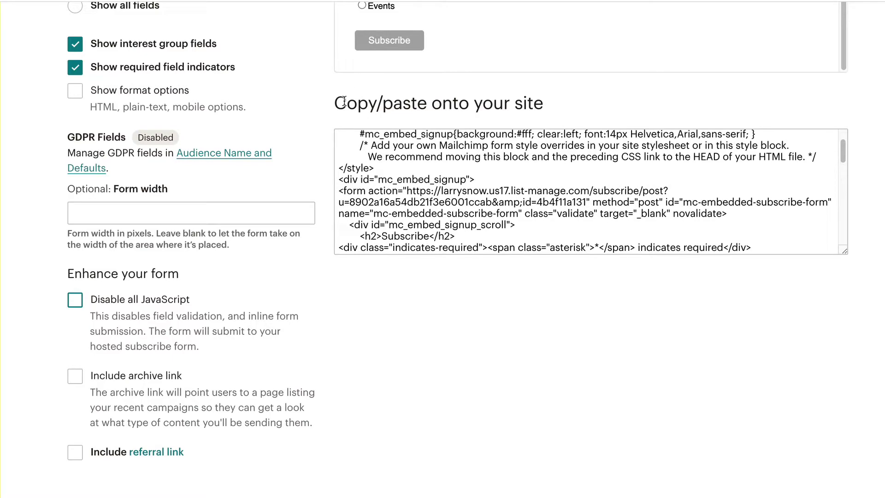
{"action": "scroll", "coordinate": [521, 150], "scroll_direction": "down", "scroll_amount": 1}
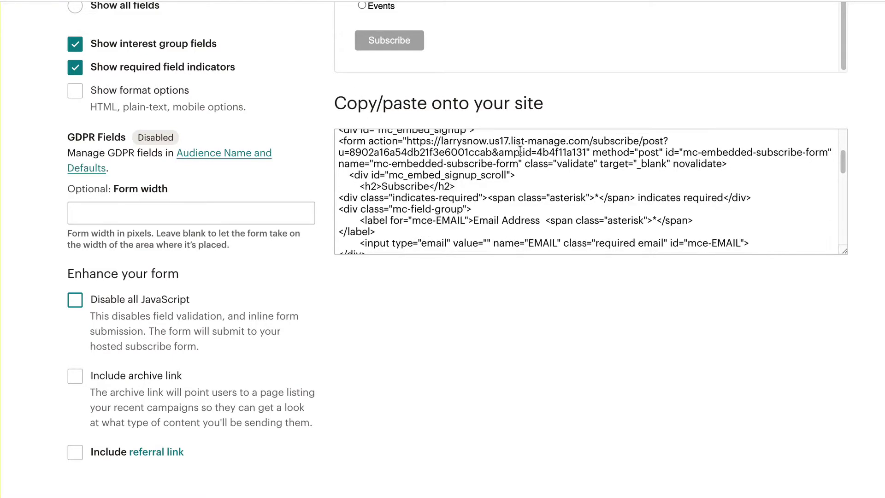
{"action": "scroll", "coordinate": [520, 151], "scroll_direction": "up", "scroll_amount": 2}
{"action": "left_click", "coordinate": [404, 146]}
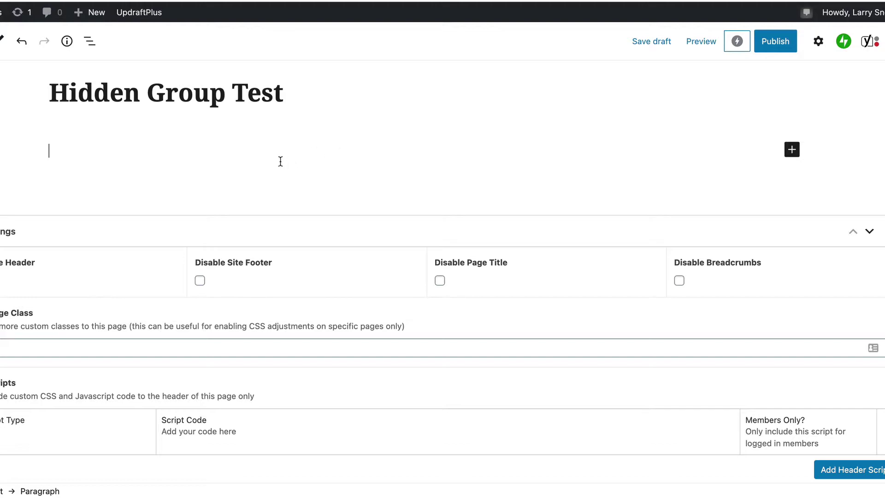
Insert a Custom HTML block, paste the embed code, and delete the trailing mc-validate script lines
{"action": "left_click", "coordinate": [791, 150]}
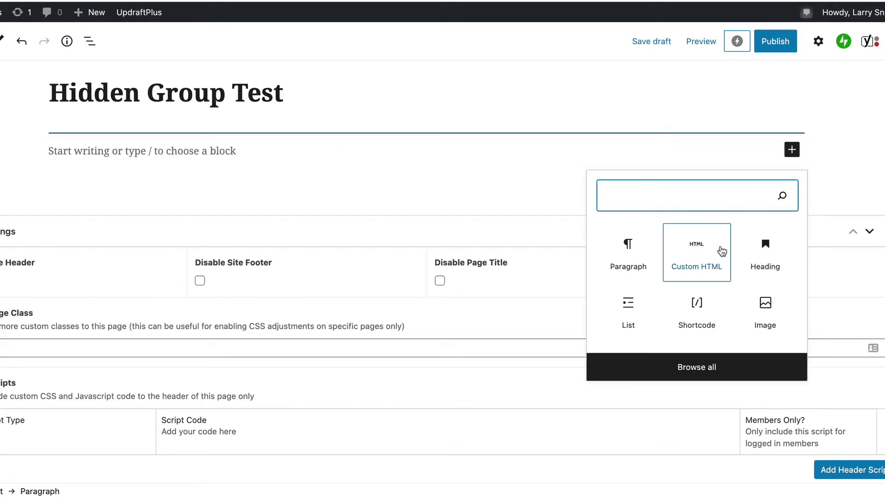
{"action": "left_click", "coordinate": [696, 257]}
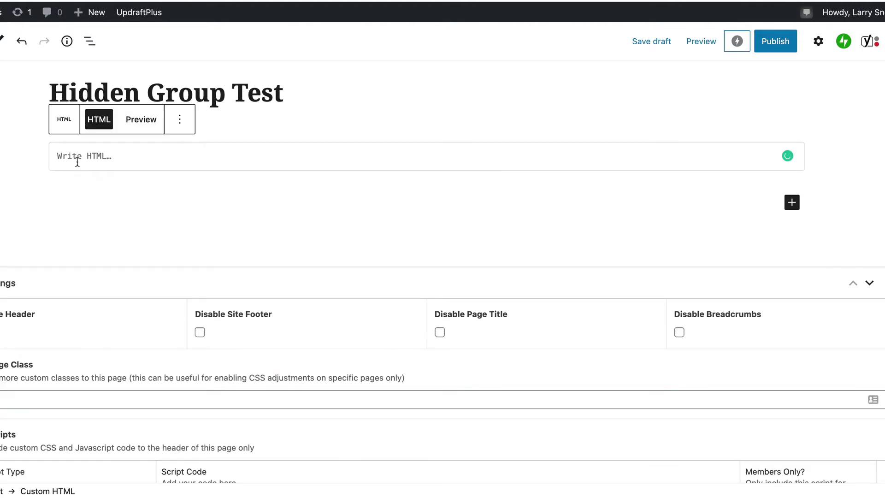
{"action": "key", "text": "super+v"}
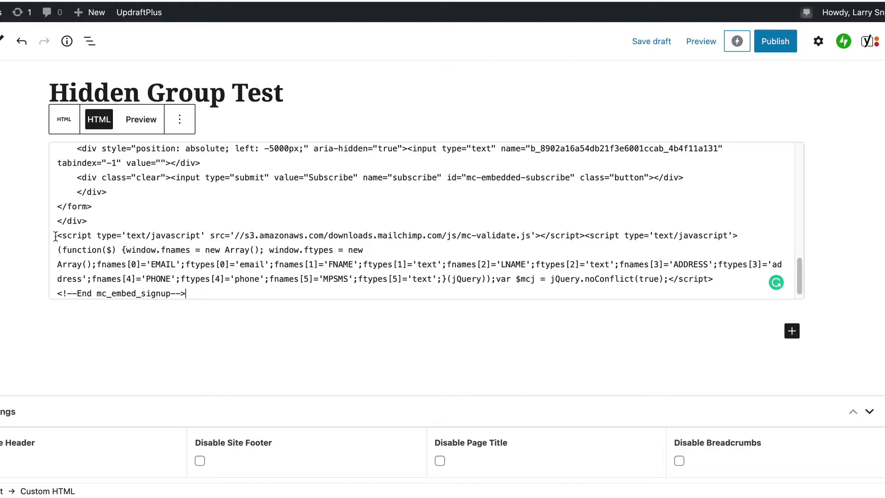
{"action": "left_click_drag", "start_coordinate": [57, 235], "coordinate": [716, 278]}
{"action": "key", "text": "ctrl+c"}
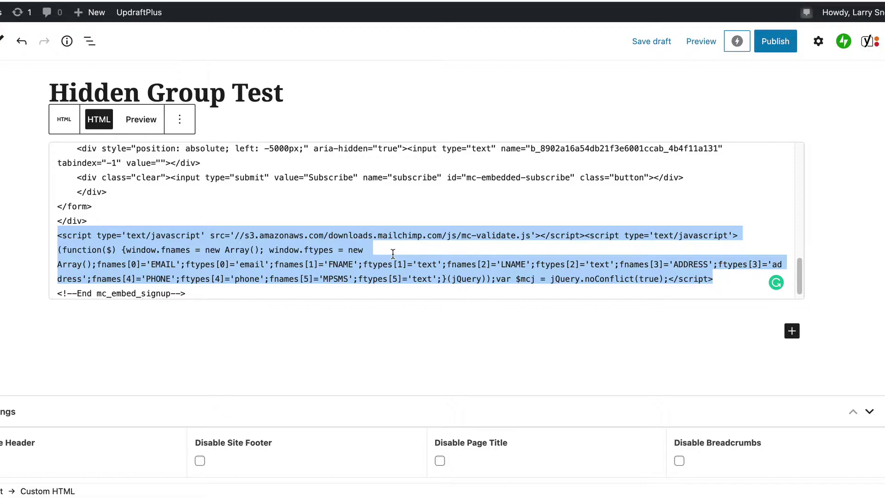
{"action": "key", "text": "BackSpace"}
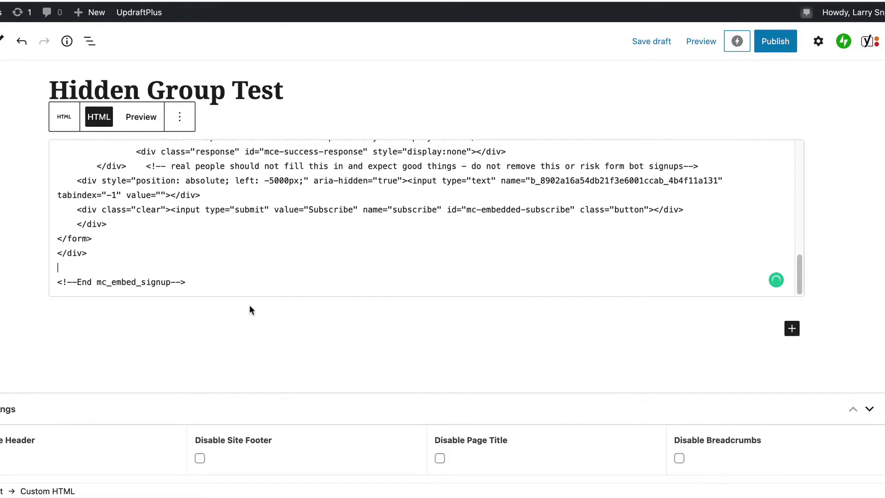
Paste the mc-validate script into a new Footer Script entry for the page
{"action": "scroll", "coordinate": [250, 306], "scroll_direction": "down", "scroll_amount": 5}
{"action": "scroll", "coordinate": [250, 309], "scroll_direction": "down", "scroll_amount": 3}
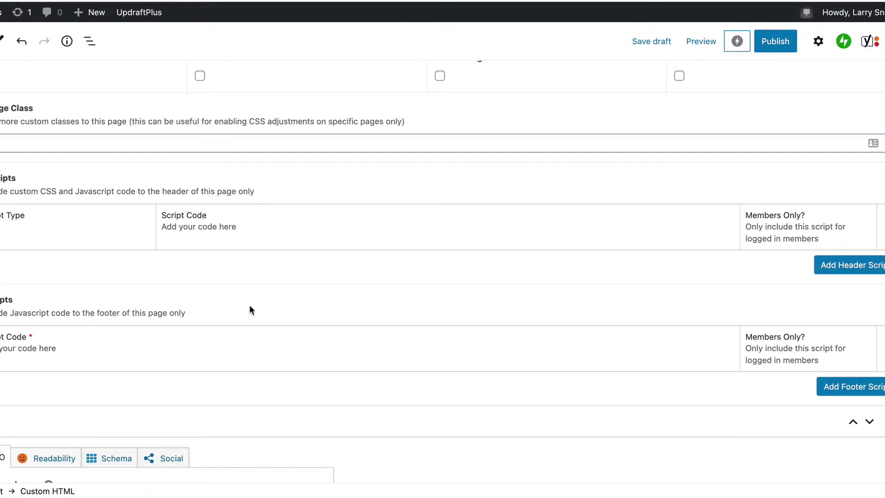
{"action": "scroll", "coordinate": [438, 307], "scroll_direction": "down", "scroll_amount": 3}
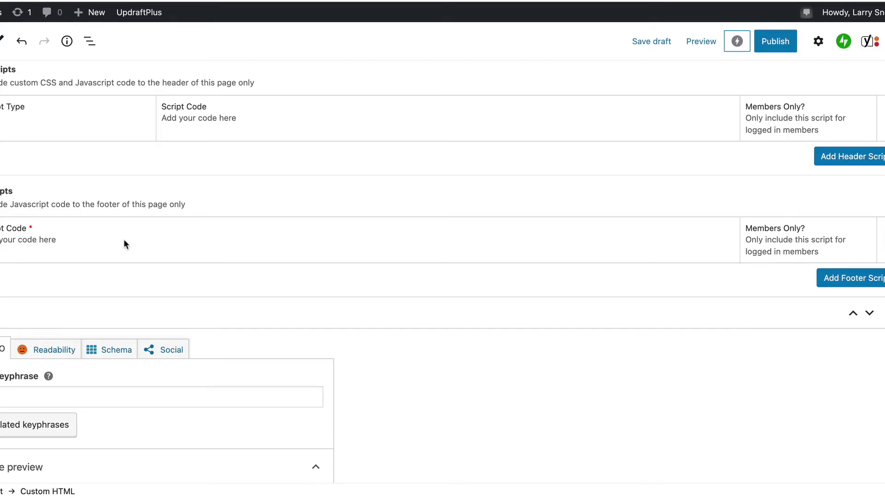
{"action": "left_click", "coordinate": [853, 278]}
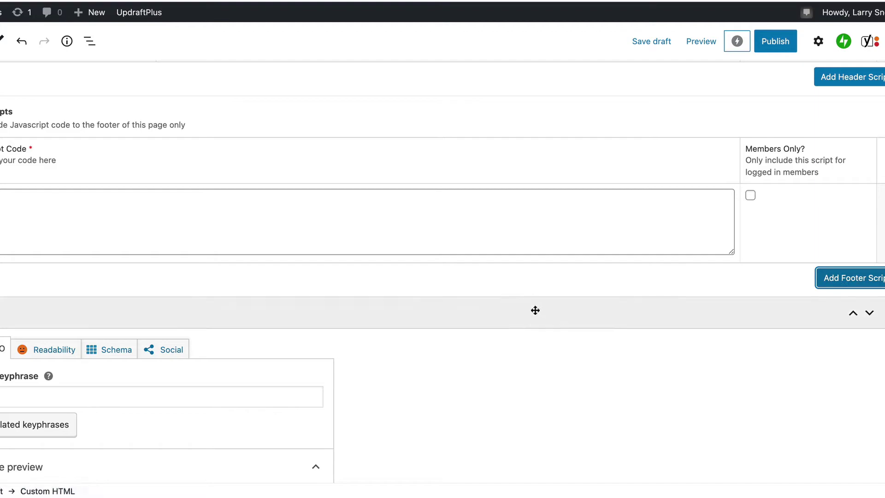
{"action": "left_click", "coordinate": [190, 218]}
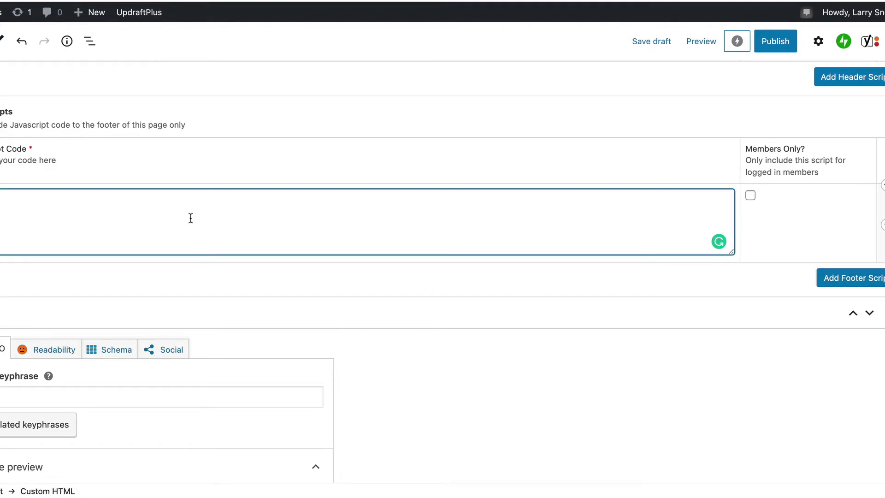
{"action": "key", "text": "ctrl+v"}
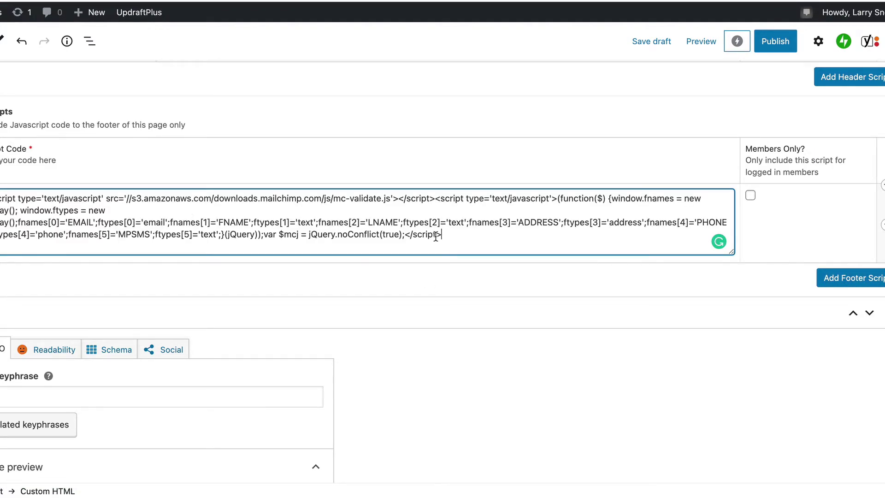
{"action": "scroll", "coordinate": [698, 240], "scroll_direction": "up", "scroll_amount": 4}
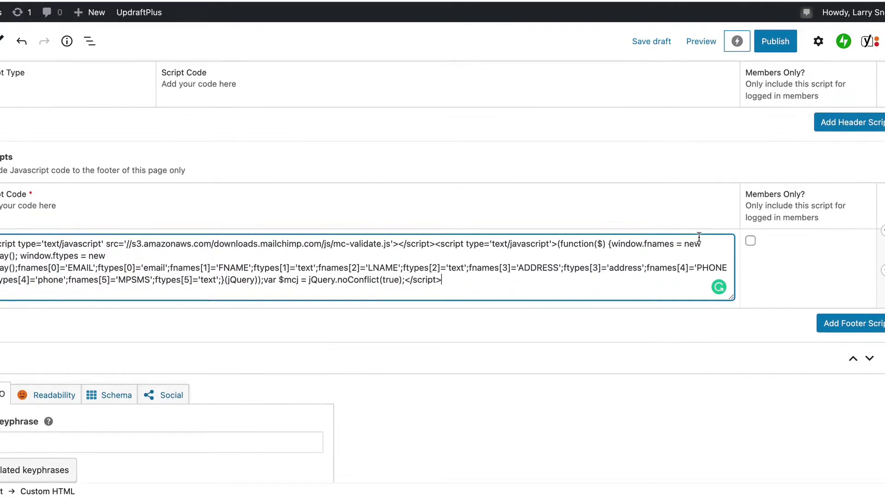
{"action": "scroll", "coordinate": [698, 240], "scroll_direction": "up", "scroll_amount": 7}
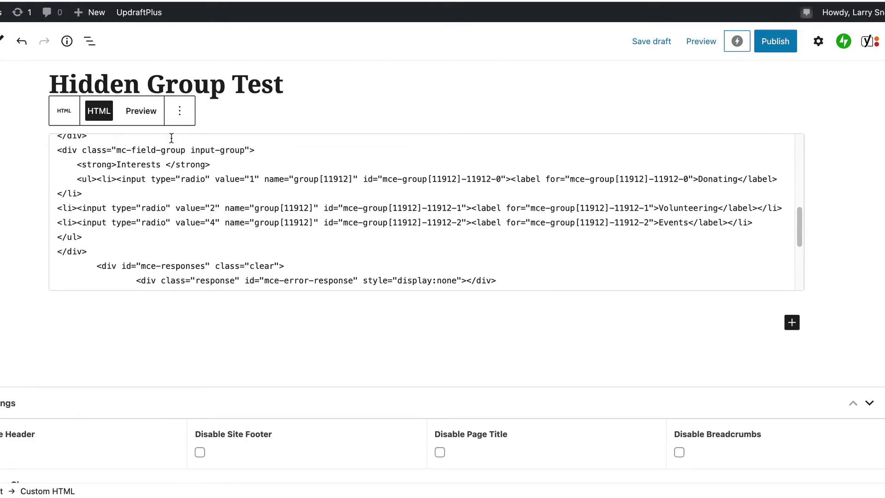
Preview the Custom HTML block to see the Email Address field, Interests choices and Subscribe button
{"action": "left_click", "coordinate": [141, 112]}
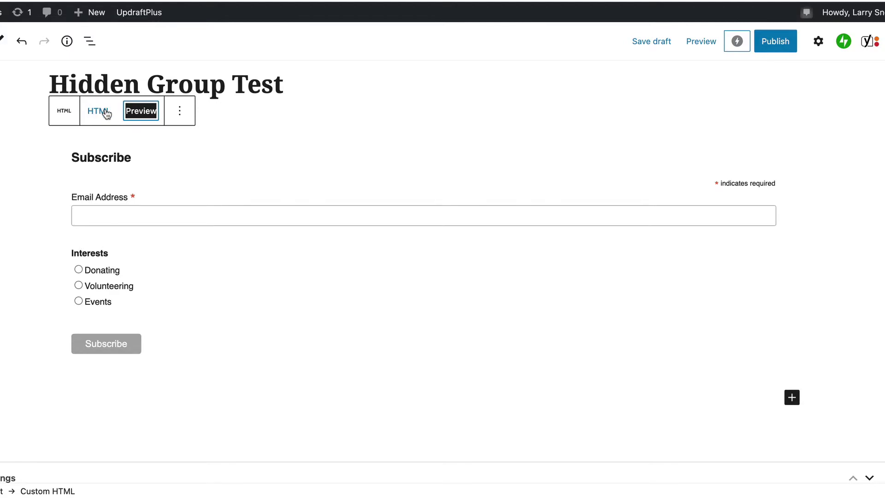
Switch the block back to HTML and locate the Interests field group markup
{"action": "left_click", "coordinate": [105, 113]}
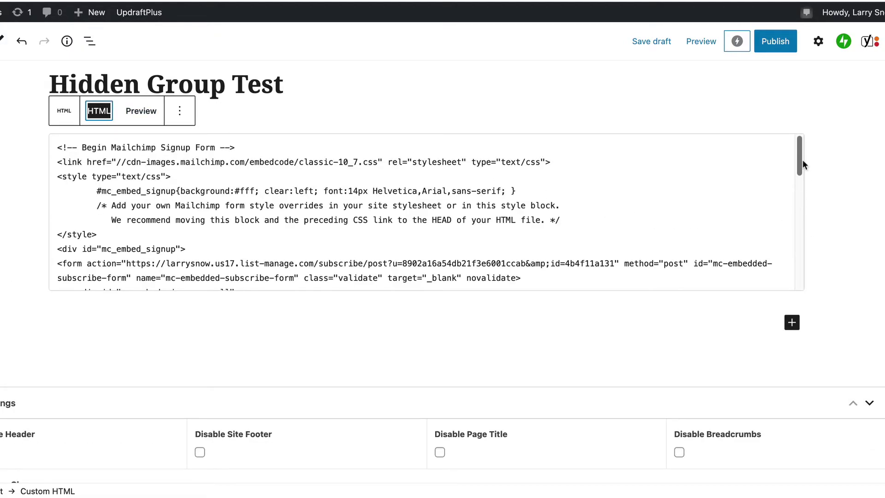
{"action": "left_click_drag", "start_coordinate": [801, 155], "coordinate": [799, 227]}
{"action": "scroll", "coordinate": [801, 180], "scroll_direction": "down", "scroll_amount": 1}
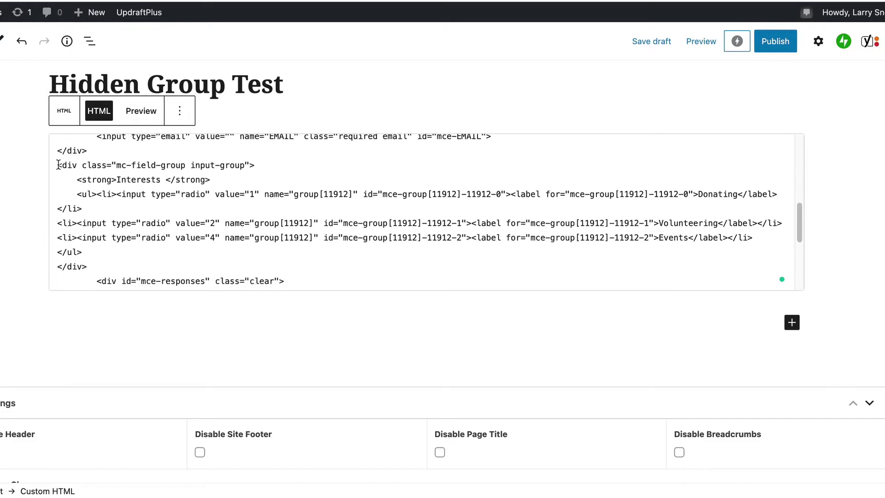
{"action": "left_click_drag", "start_coordinate": [58, 165], "coordinate": [97, 260]}
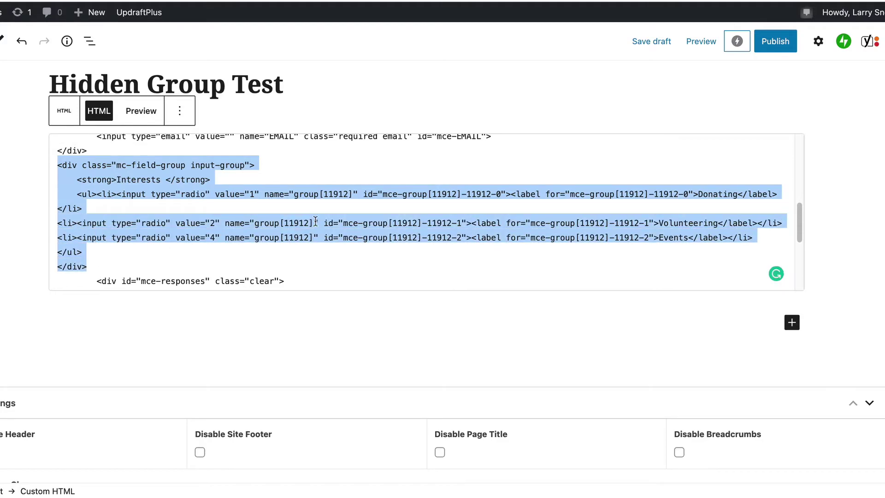
Add style="display:none" to the Interests div and preview the form with it hidden
{"action": "left_click", "coordinate": [252, 165]}
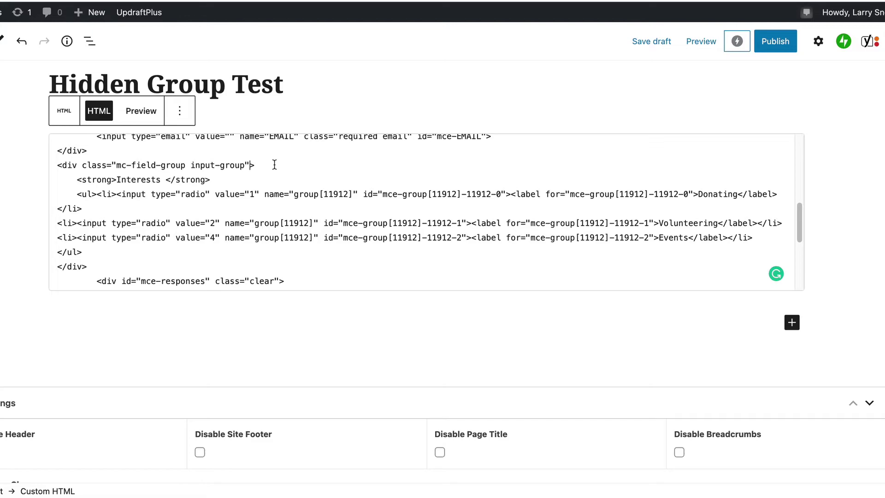
{"action": "type", "text": "style"}
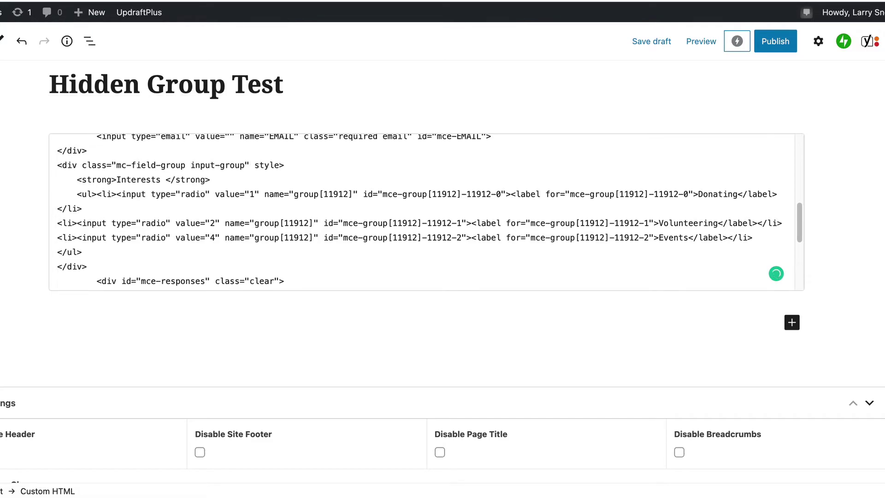
{"action": "type", "text": "=\"displau"}
{"action": "key", "text": "BackSpace"}
{"action": "type", "text": "y:none\""}
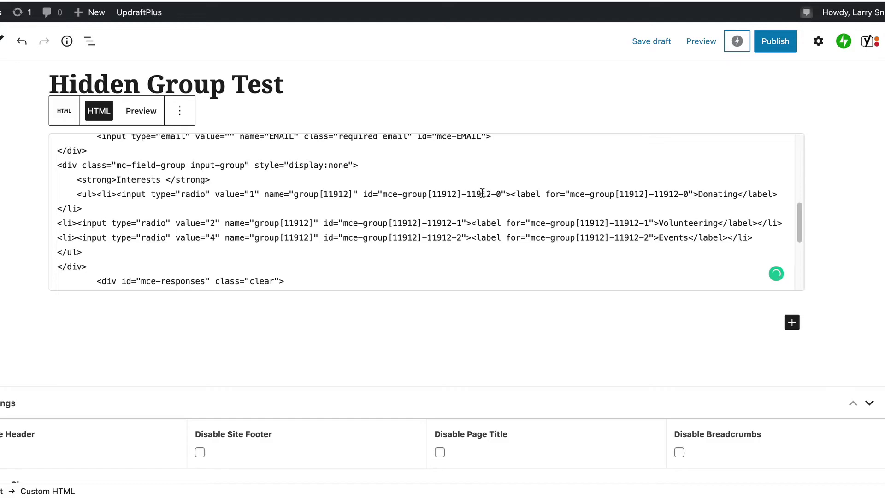
{"action": "left_click", "coordinate": [137, 119]}
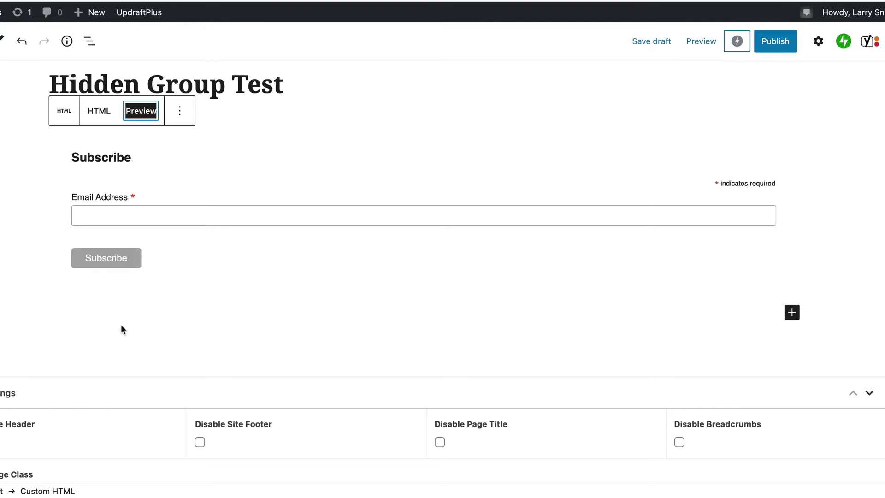
{"action": "left_click", "coordinate": [98, 111]}
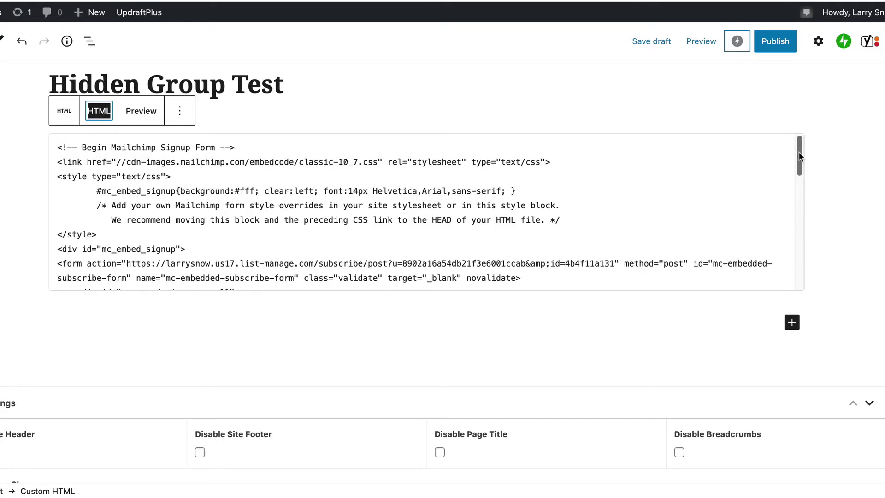
Add the checked attribute to the Donating radio input and return to the form preview
{"action": "left_click_drag", "start_coordinate": [798, 152], "coordinate": [799, 222]}
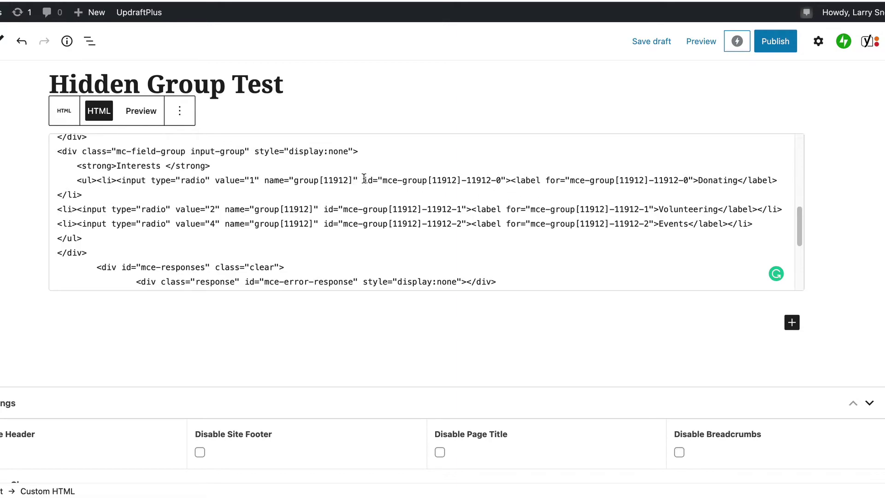
{"action": "left_click_drag", "start_coordinate": [363, 180], "coordinate": [457, 179]}
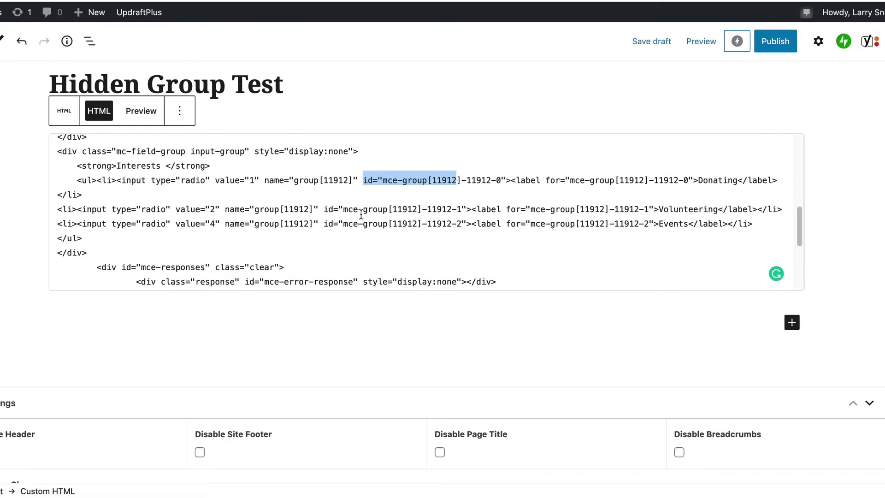
{"action": "left_click_drag", "start_coordinate": [347, 209], "coordinate": [432, 208]}
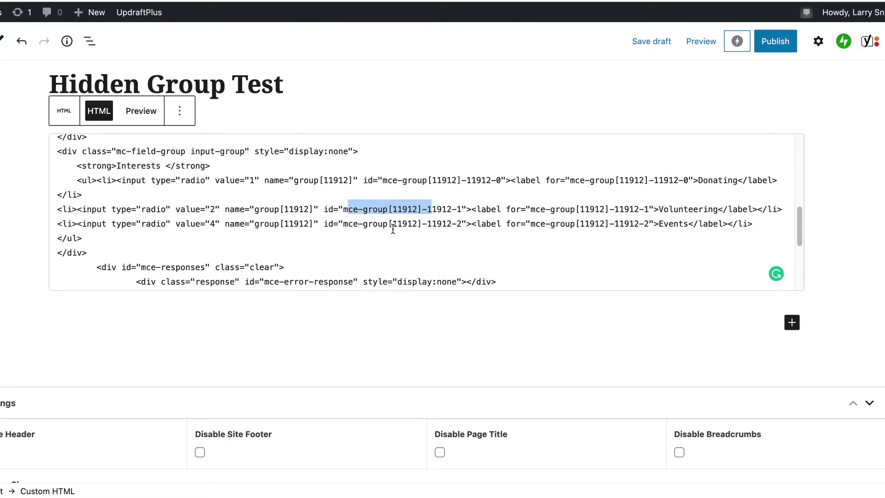
{"action": "left_click", "coordinate": [392, 232]}
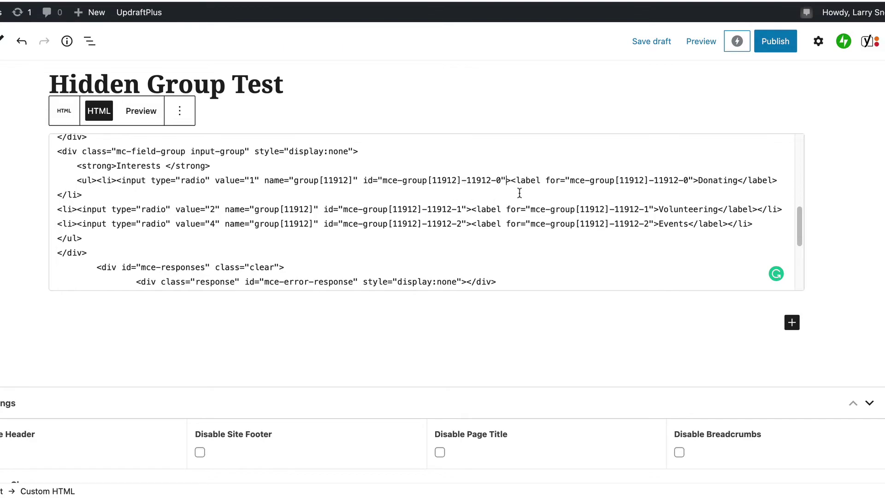
{"action": "left_click", "coordinate": [507, 180]}
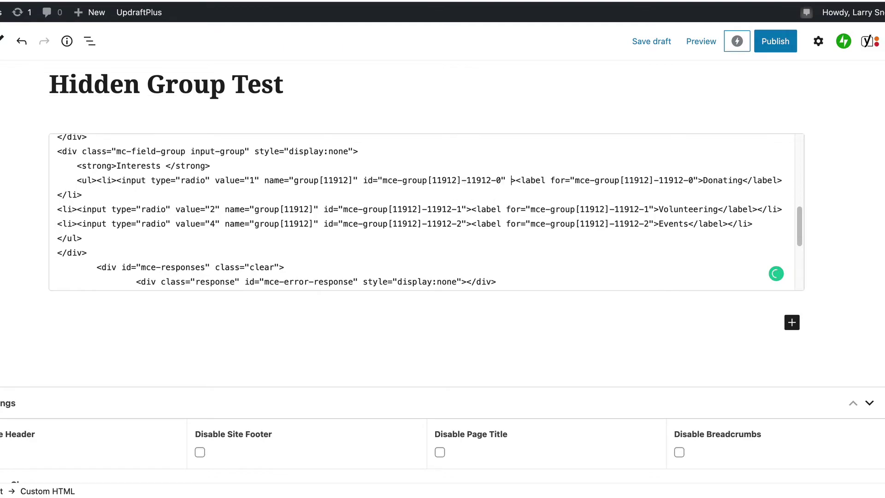
{"action": "type", "text": "checked"}
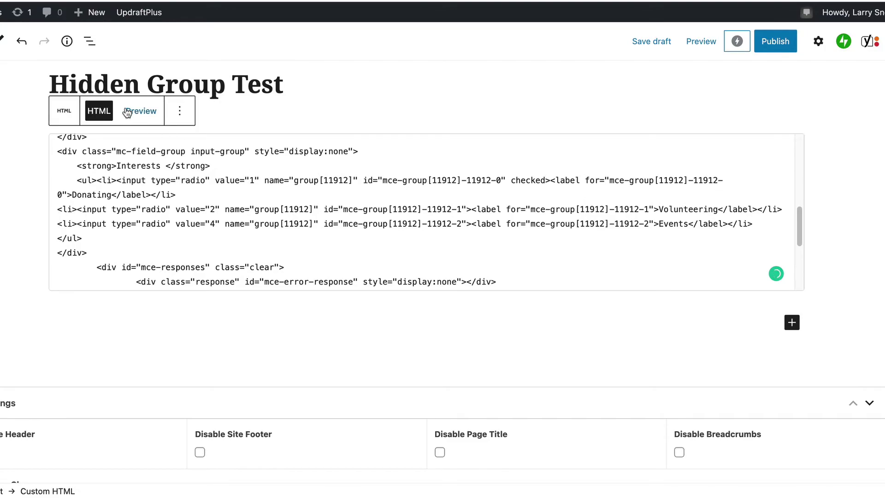
{"action": "left_click", "coordinate": [127, 111]}
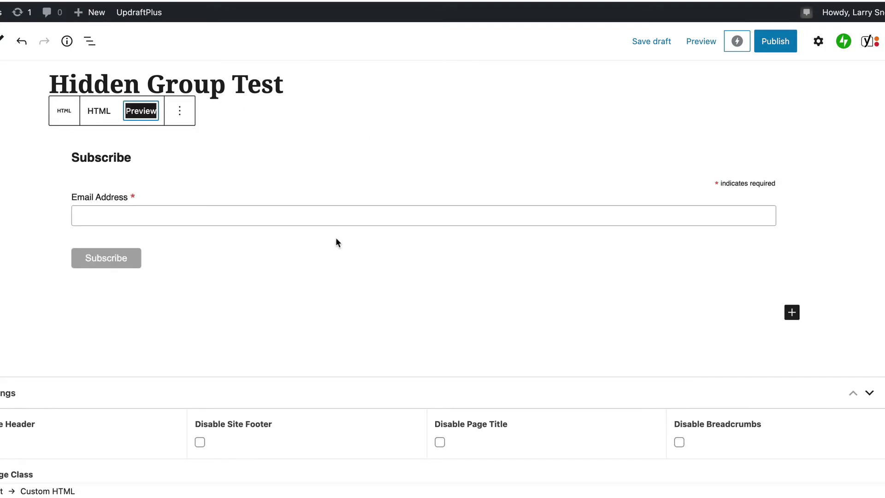
Save the Hidden Group Test page as a draft and open its front-end preview
{"action": "left_click", "coordinate": [686, 79]}
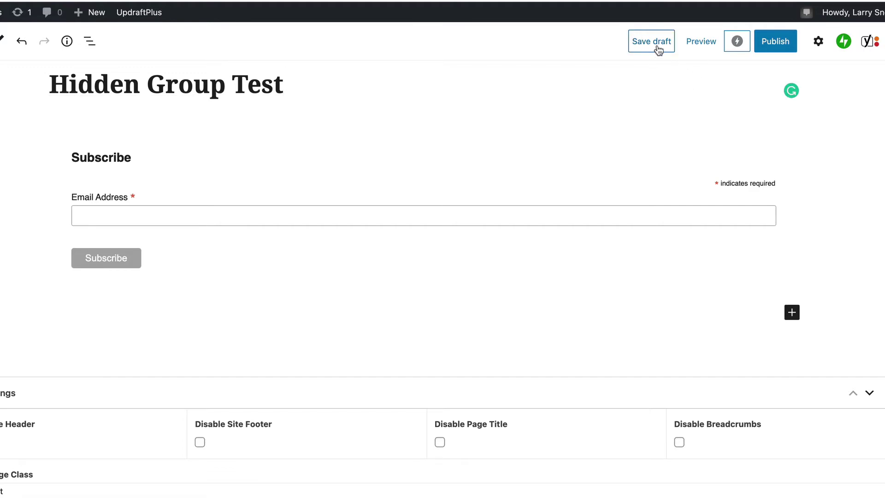
{"action": "left_click", "coordinate": [657, 43]}
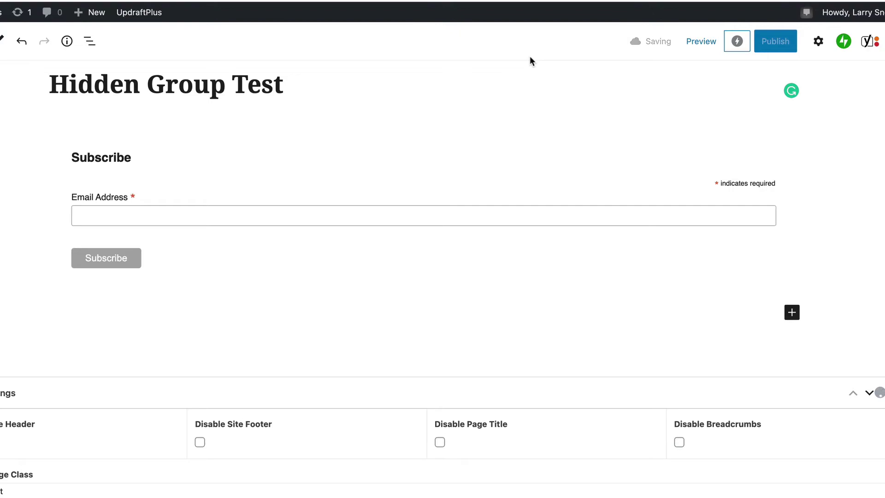
{"action": "scroll", "coordinate": [567, 91], "scroll_direction": "up", "scroll_amount": 1}
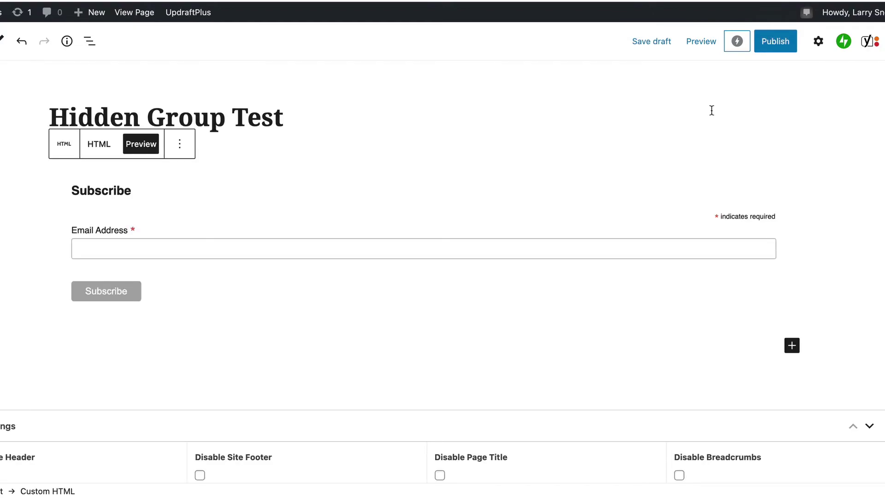
{"action": "left_click", "coordinate": [701, 41]}
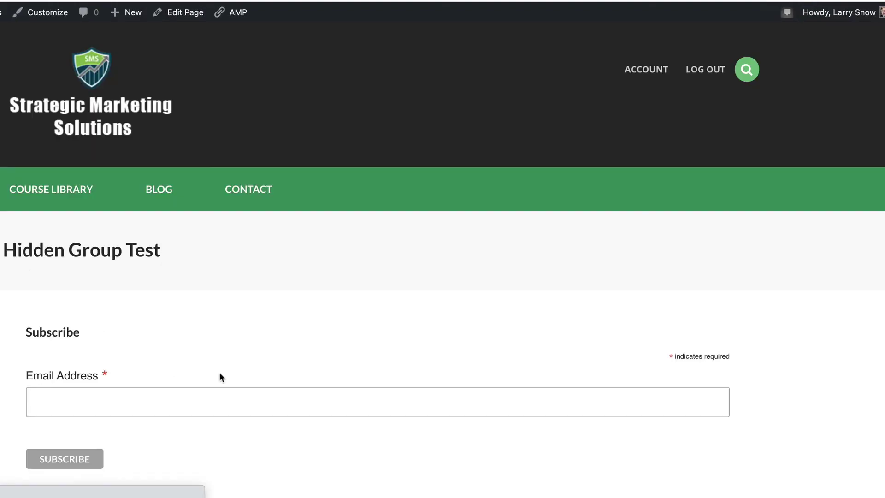
Fill the Email Address field with a saved test address and submit the signup form
{"action": "scroll", "coordinate": [283, 361], "scroll_direction": "down", "scroll_amount": 3}
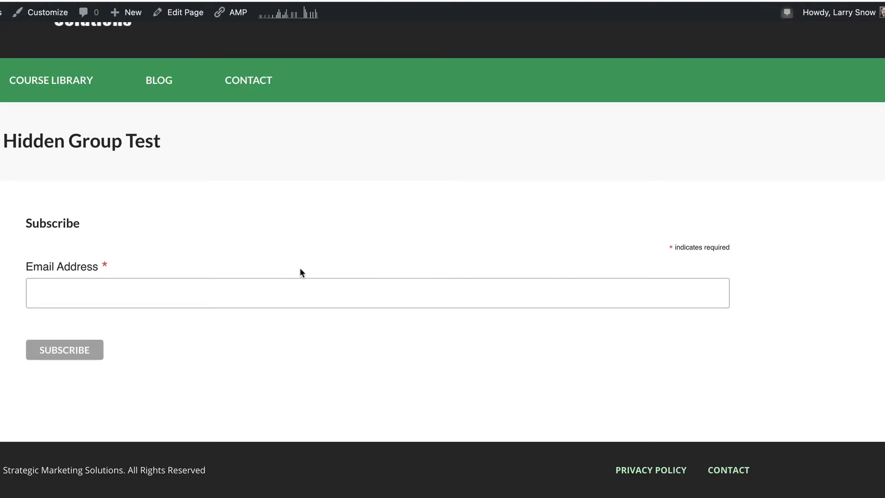
{"action": "left_click", "coordinate": [187, 294]}
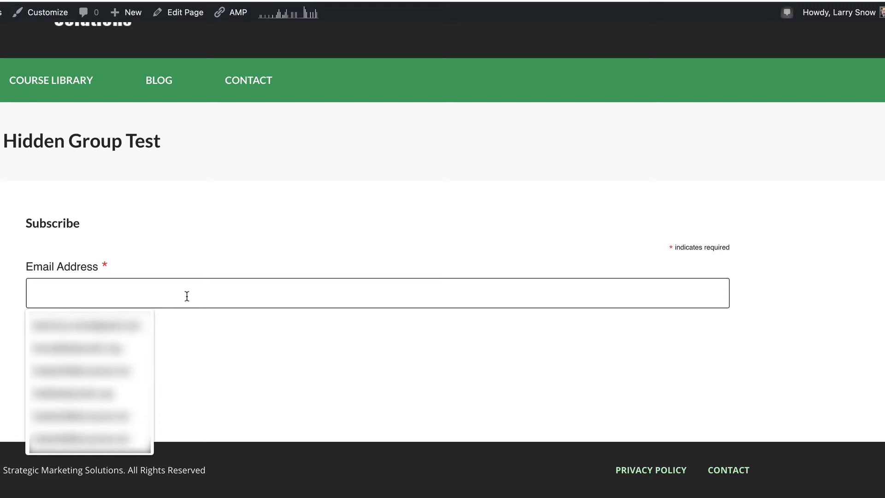
{"action": "left_click", "coordinate": [121, 322]}
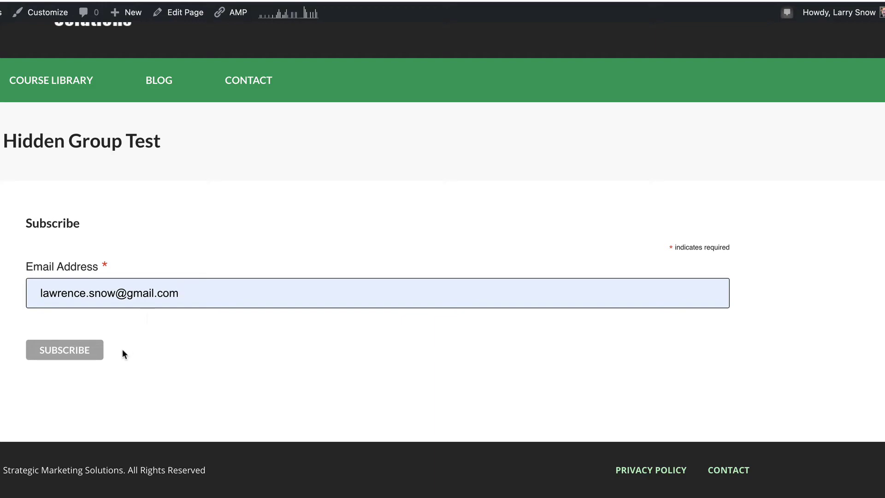
{"action": "left_click", "coordinate": [60, 351]}
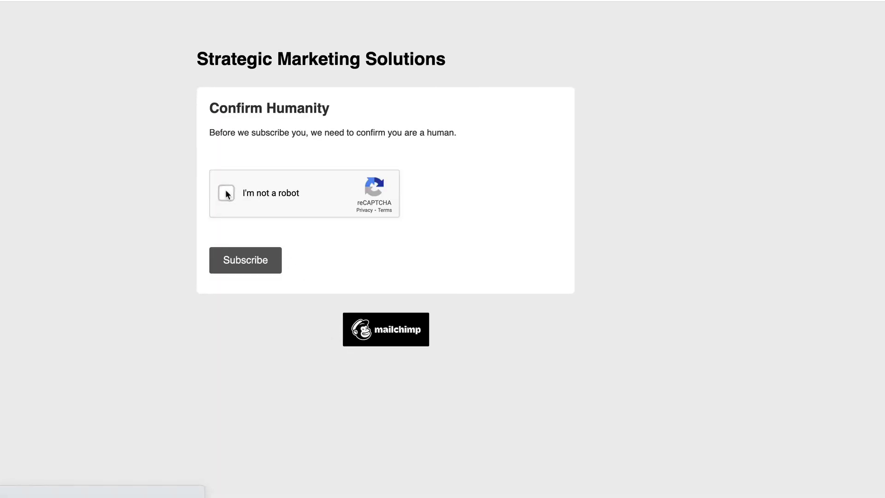
Complete the reCAPTCHA and submit, see the already-subscribed rejection, then return to the Hidden Group Test email field
{"action": "left_click", "coordinate": [226, 194]}
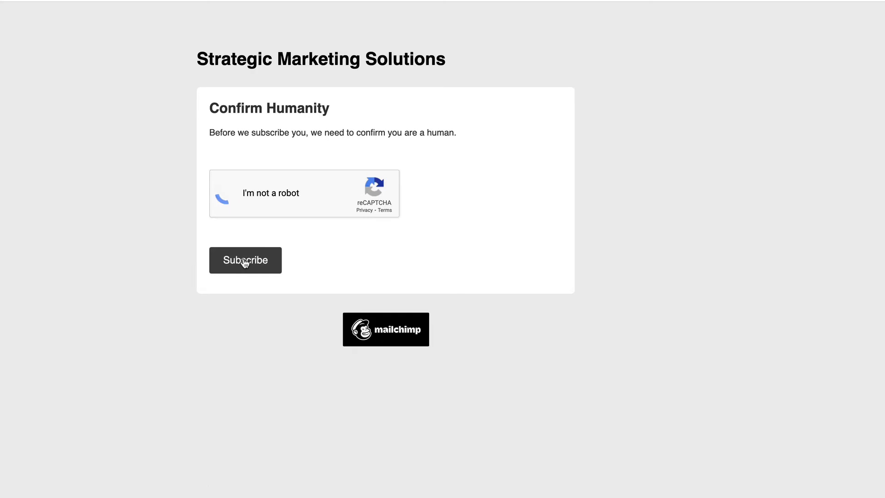
{"action": "left_click", "coordinate": [245, 261]}
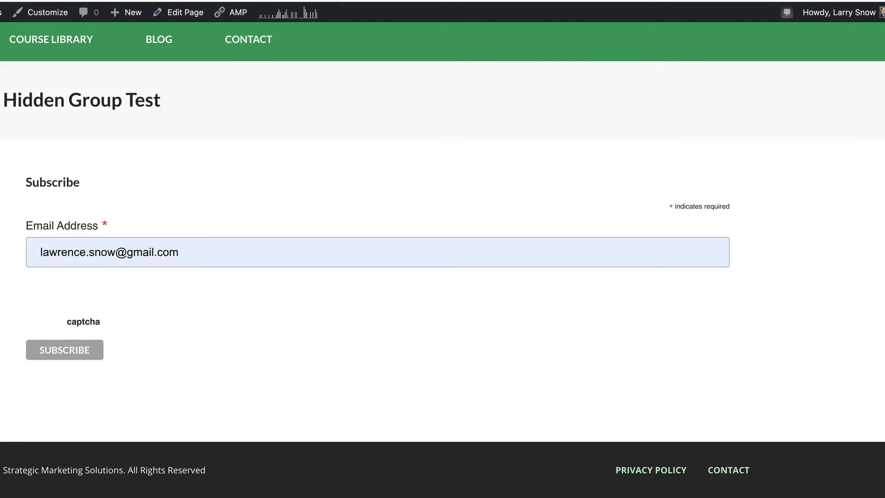
{"action": "left_click", "coordinate": [90, 253]}
Add +2 before the @ in the test email, resubmit, and pass the reCAPTCHA
{"action": "left_click", "coordinate": [115, 252]}
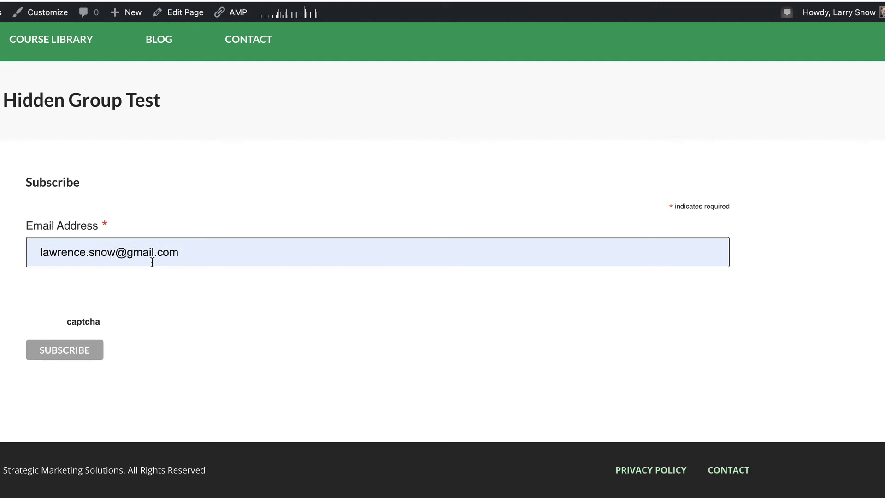
{"action": "type", "text": "+2"}
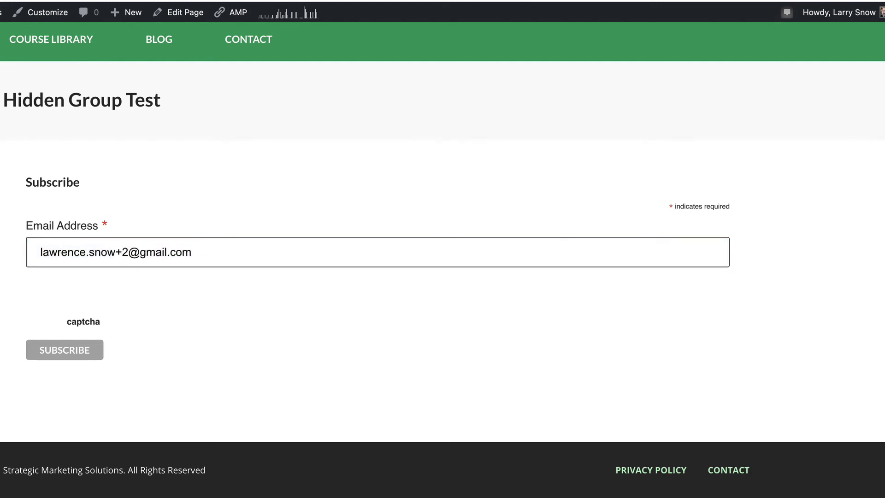
{"action": "left_click", "coordinate": [75, 352]}
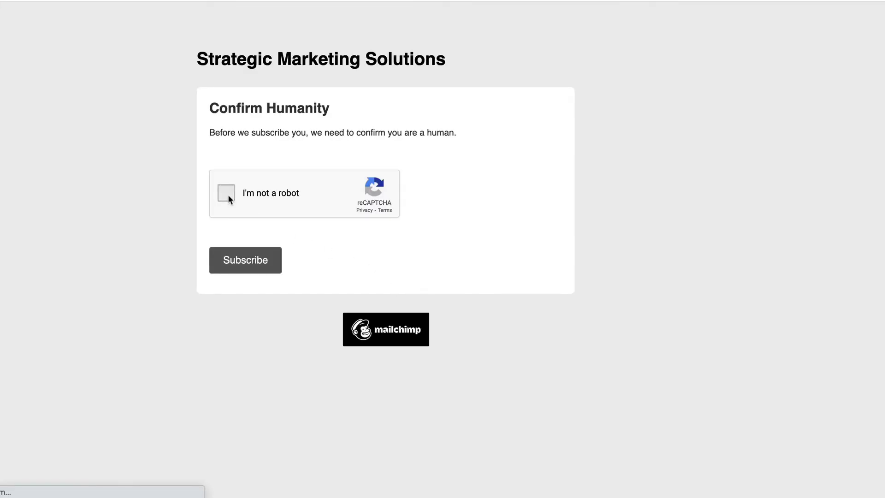
{"action": "left_click", "coordinate": [226, 193]}
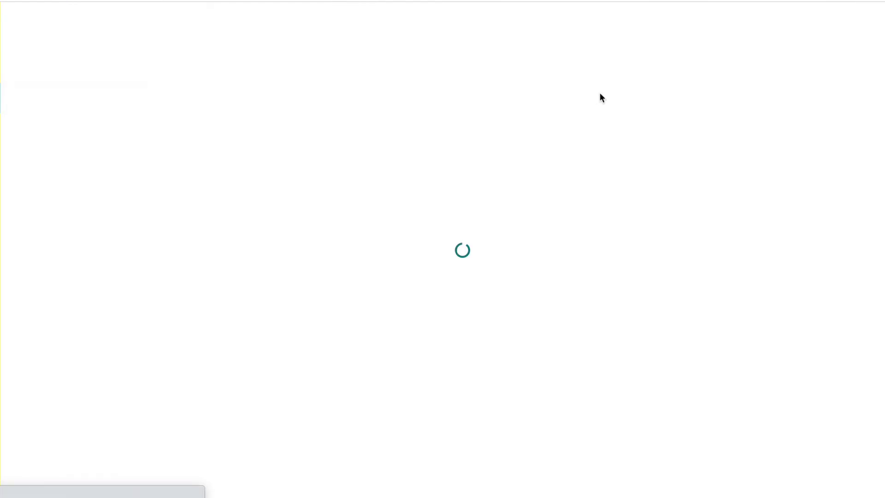
Scroll the contacts table to the new test subscriber whose Interests show Donating
{"action": "scroll", "coordinate": [440, 220], "scroll_direction": "down", "scroll_amount": 3}
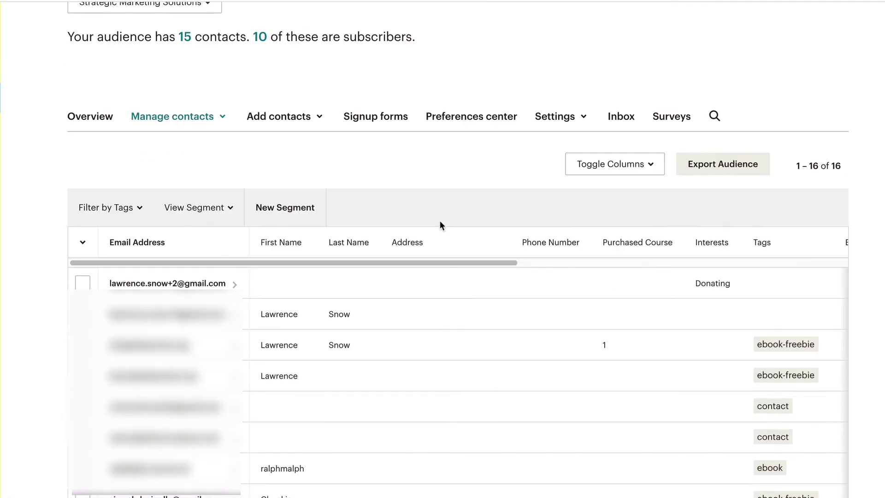
{"action": "scroll", "coordinate": [438, 219], "scroll_direction": "down", "scroll_amount": 2}
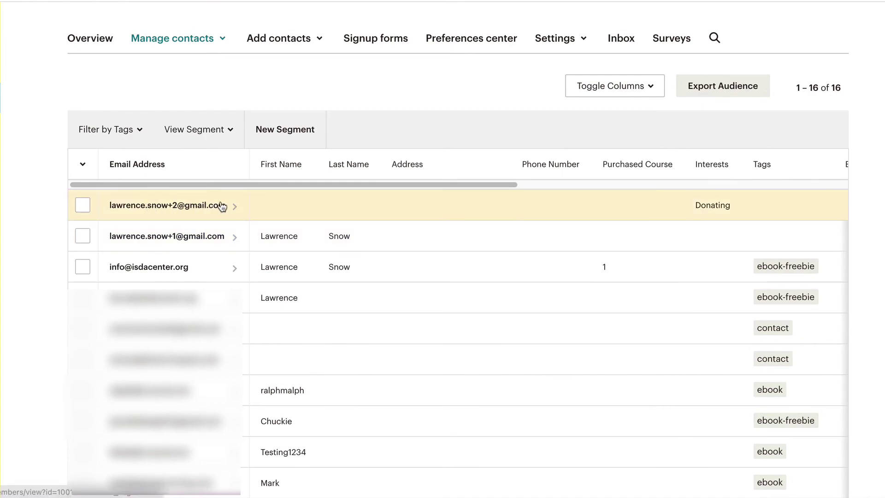